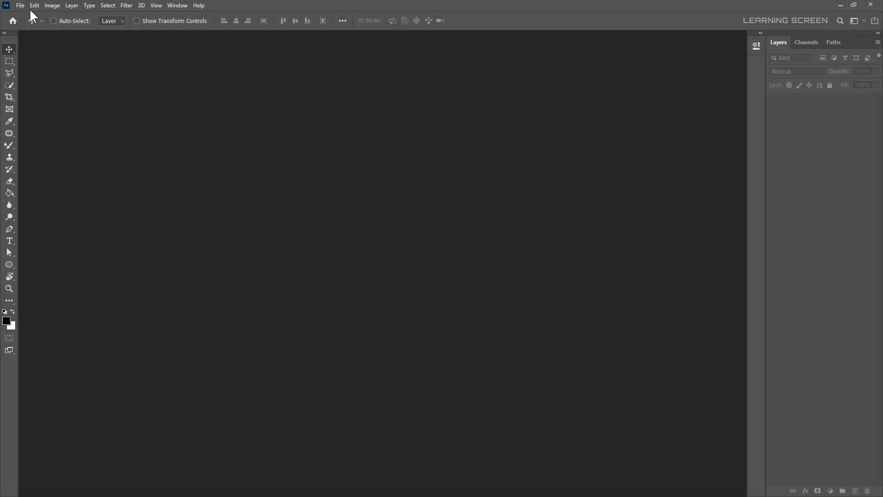
- Open the Face.png portrait from the Liquid Face folder
click(29, 8)
click(44, 24)
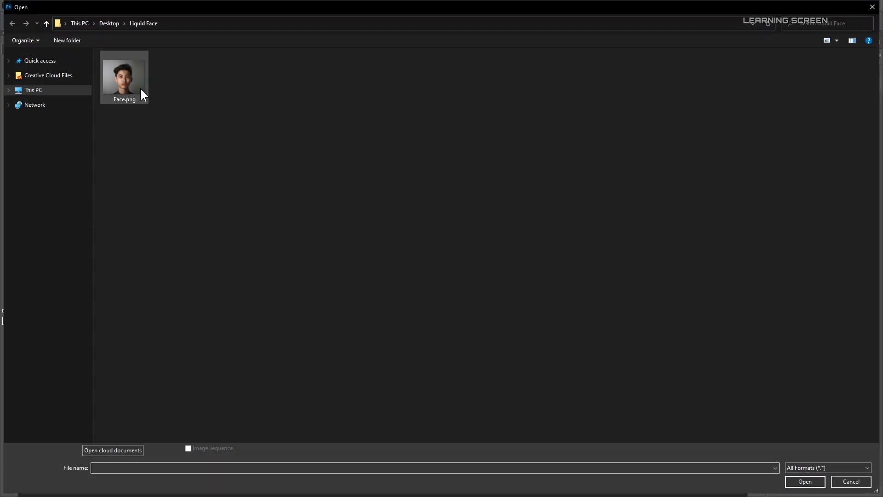
double_click(122, 73)
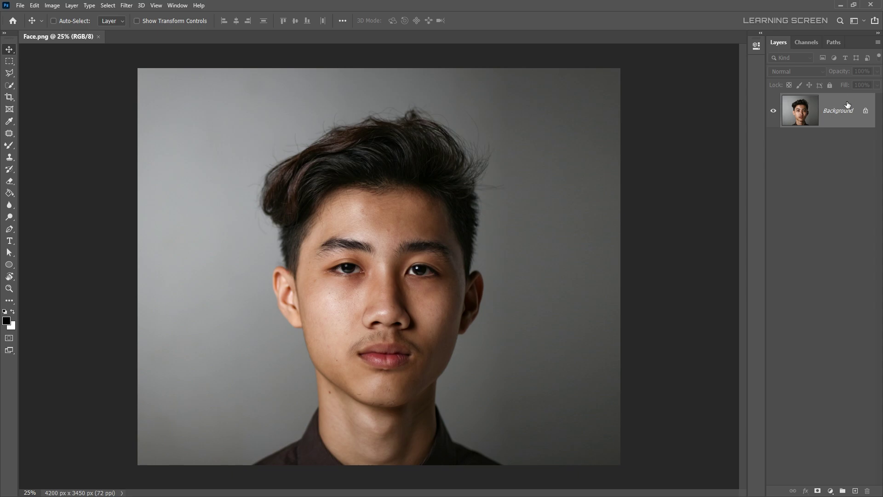
- Duplicate the photo layer twice, naming the top copy Face and the lower copy Background
key(ctrl+j)
key(ctrl+j)
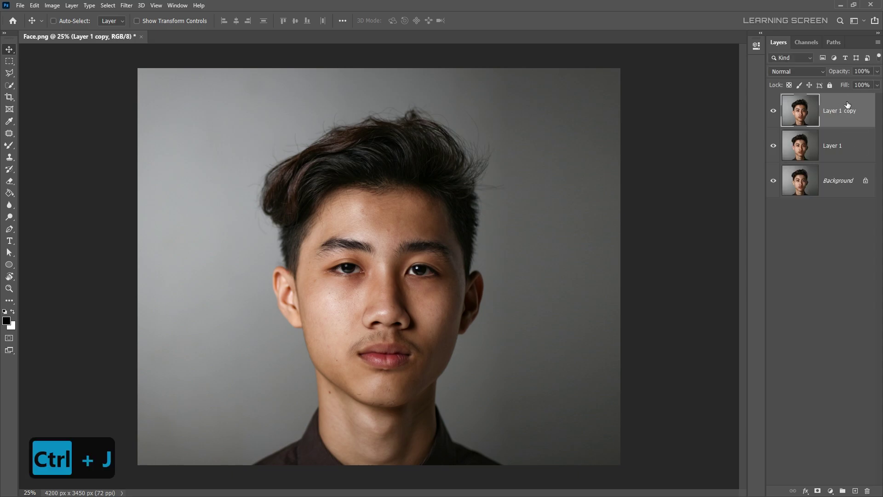
text(Face)
key(Return)
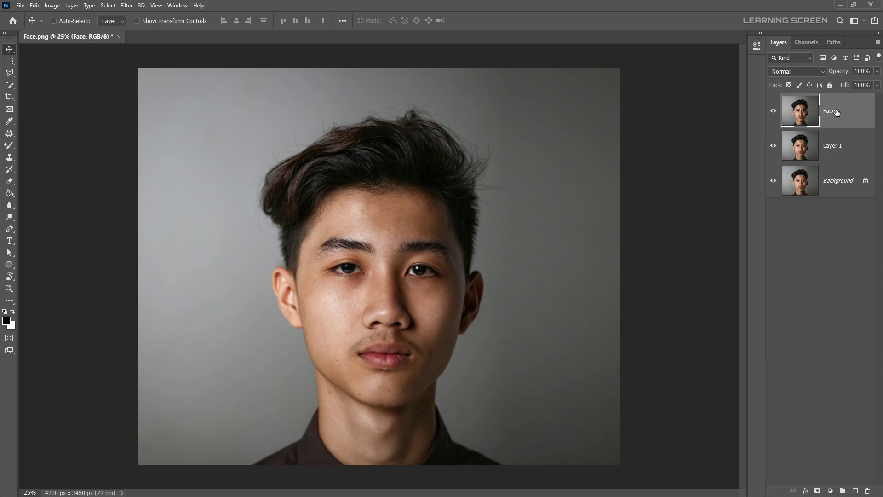
double_click(833, 146)
text(Backgro)
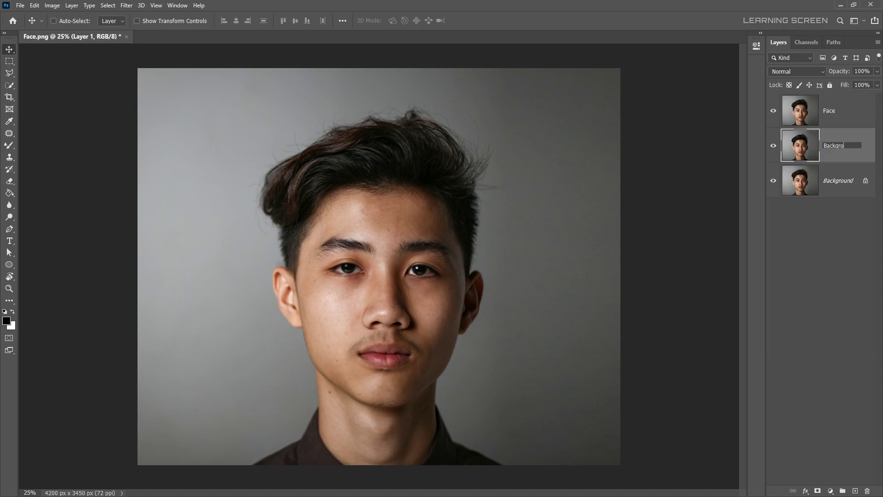
text(und)
key(Return)
click(810, 120)
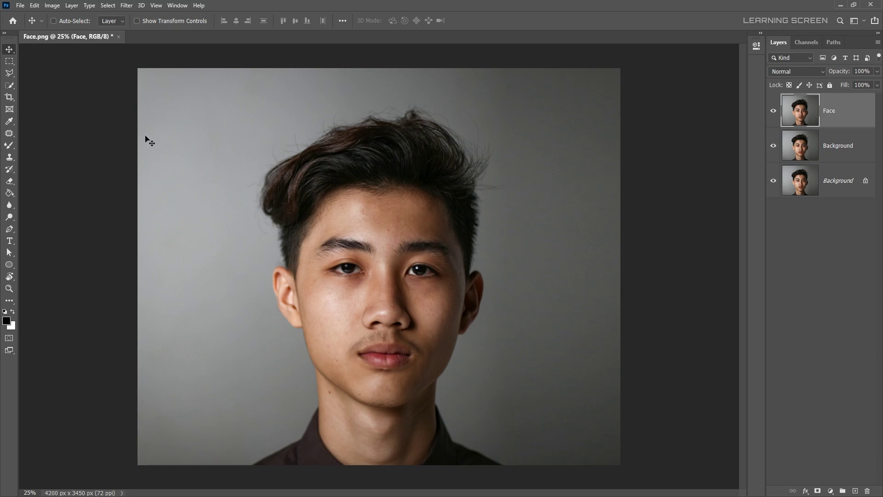
- Mask the Face layer with Select Subject, then toggle the lower layers to check the cut-out
click(9, 86)
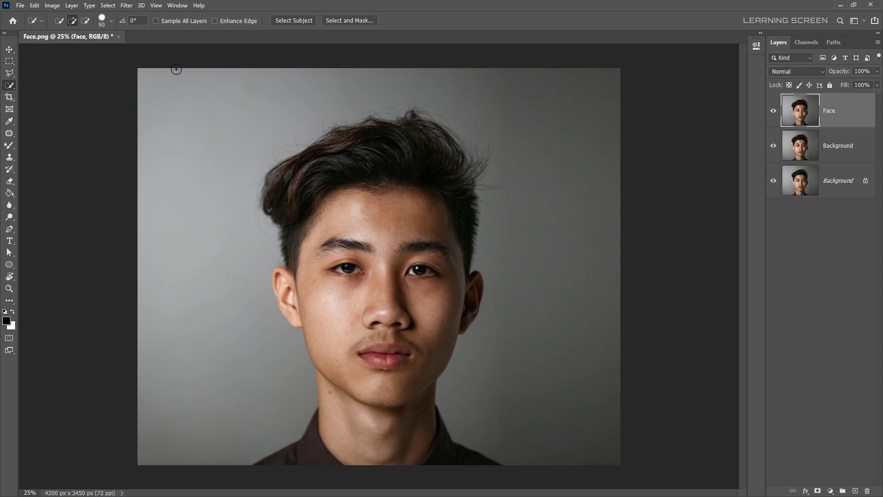
click(295, 21)
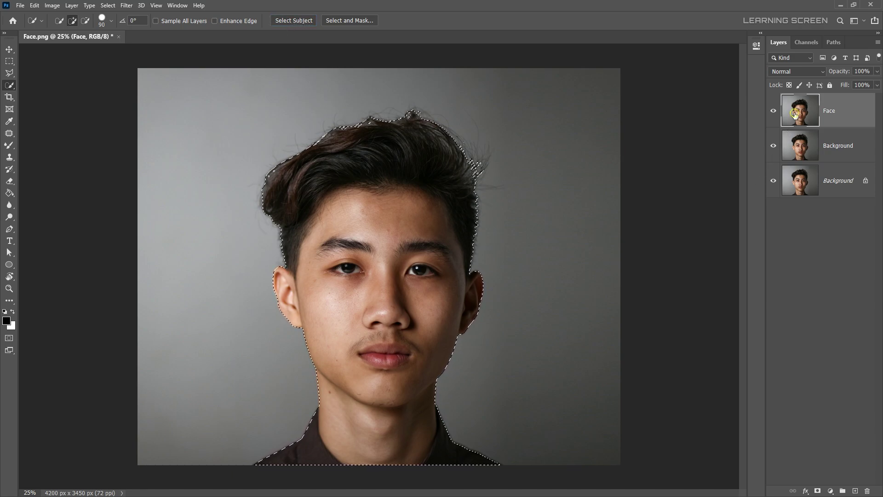
click(817, 492)
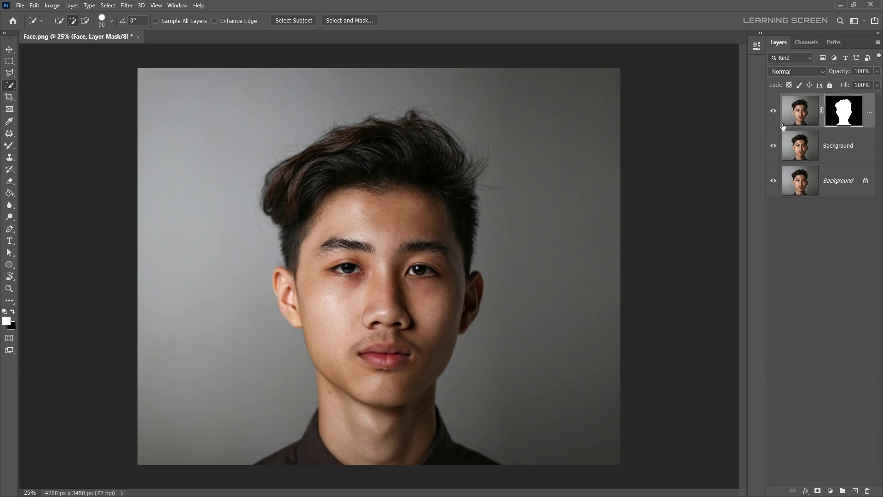
click(774, 179)
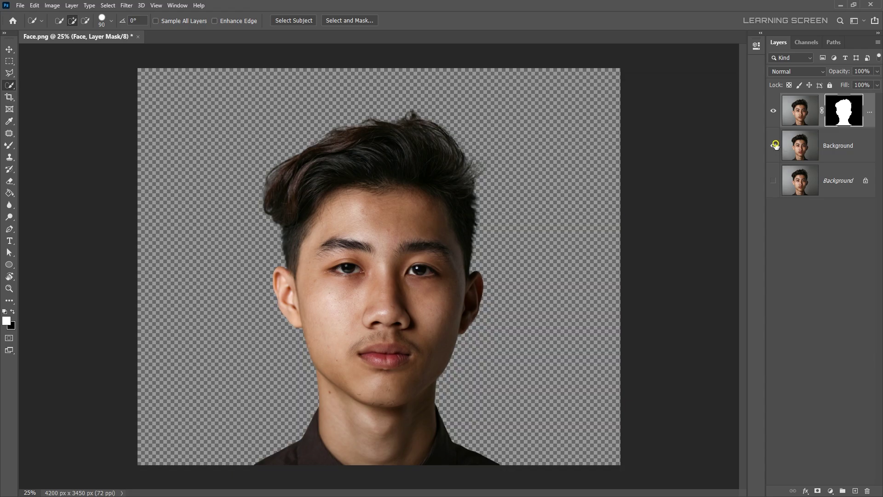
click(778, 189)
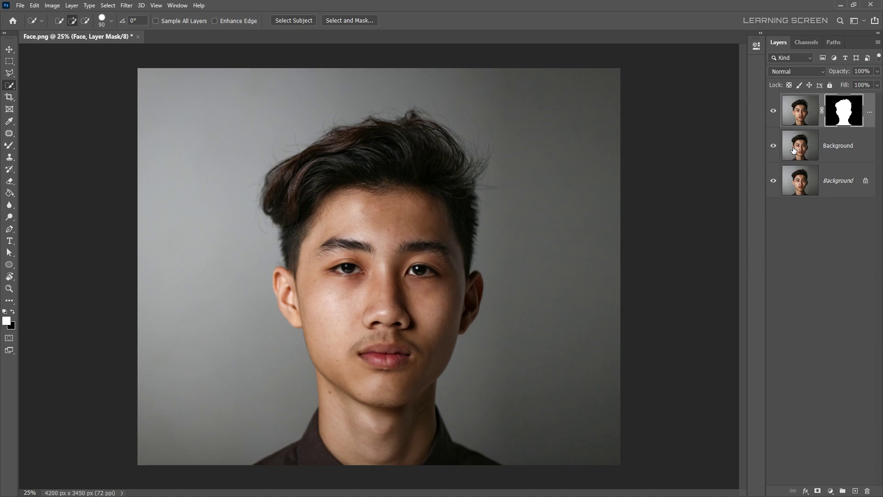
- Load the Face mask as a selection on the hidden-Face Background layer and expand it 80 px
ctrl+click(843, 115)
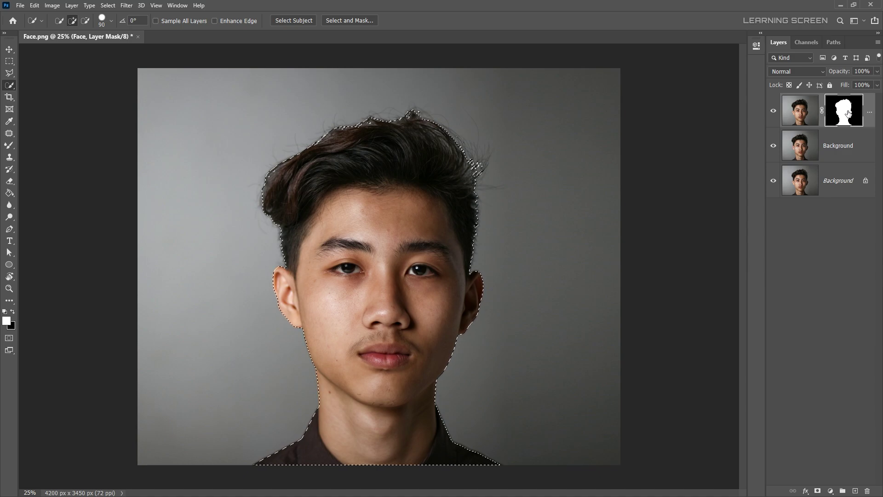
click(773, 110)
click(808, 153)
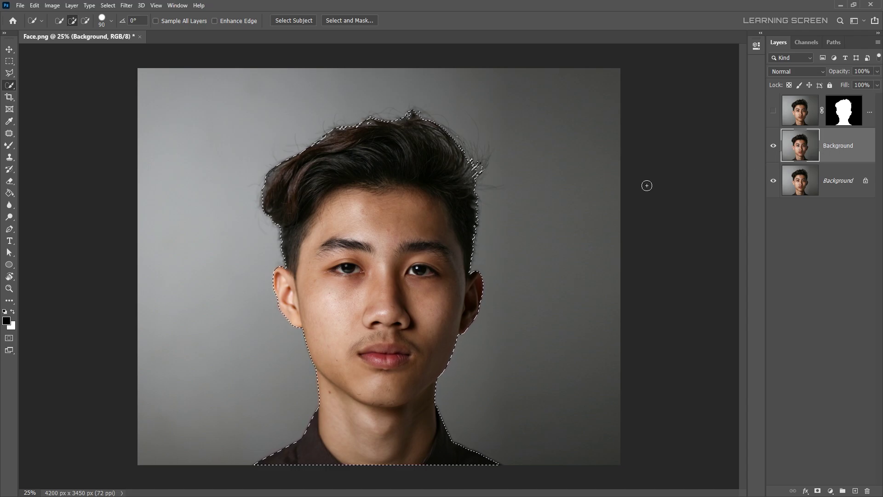
click(108, 5)
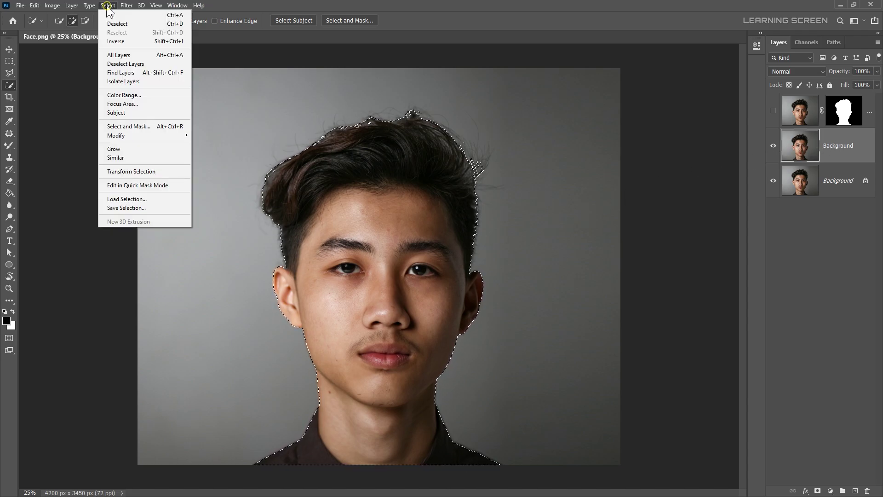
mouse_move(130, 137)
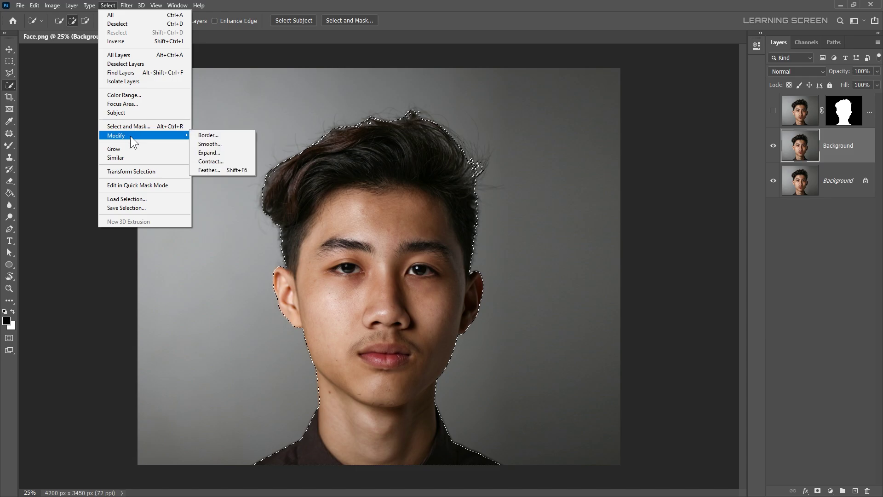
click(216, 153)
text(80)
click(487, 152)
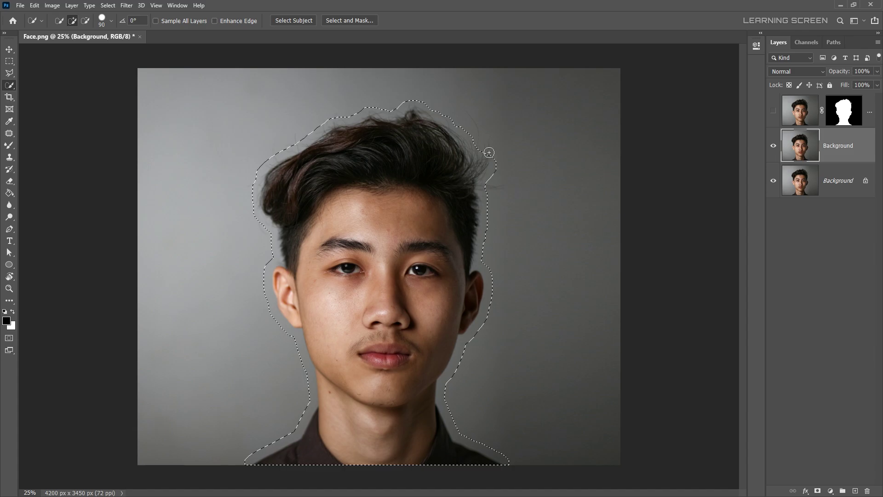
- Add the stray hair at upper left, right and top right to the selection
scroll(332, 121, up, 3)
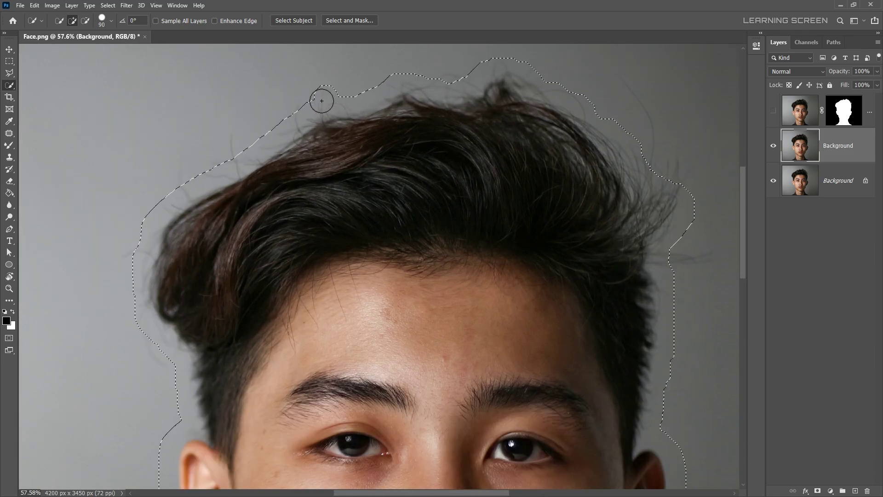
click(185, 181)
mouse_move(679, 230)
mouse_down()
mouse_move(673, 256)
mouse_move(717, 262)
mouse_up()
drag(680, 173, 672, 154)
scroll(601, 222, down, 5)
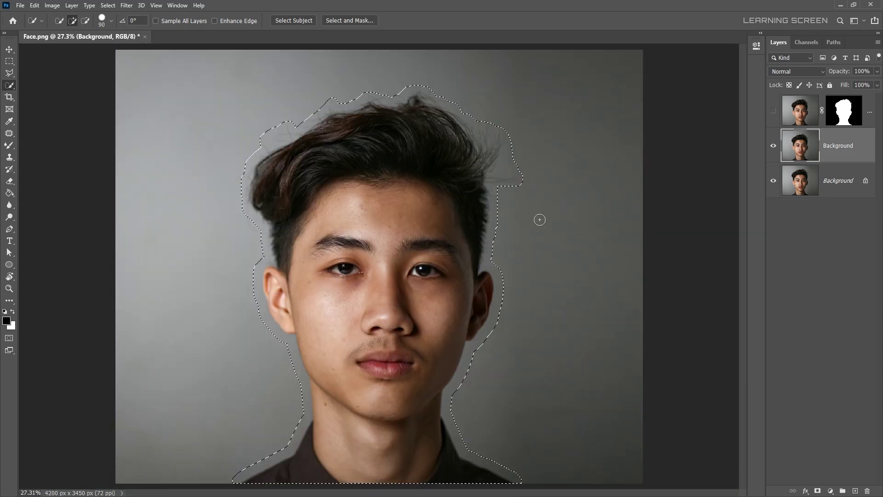
- Fill the selection on the Background layer using Content-Aware contents
click(35, 5)
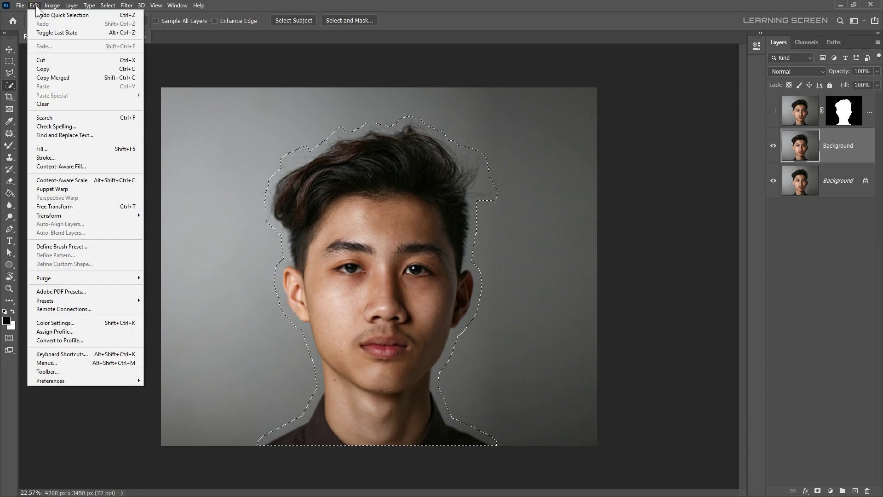
click(54, 150)
click(169, 126)
click(161, 166)
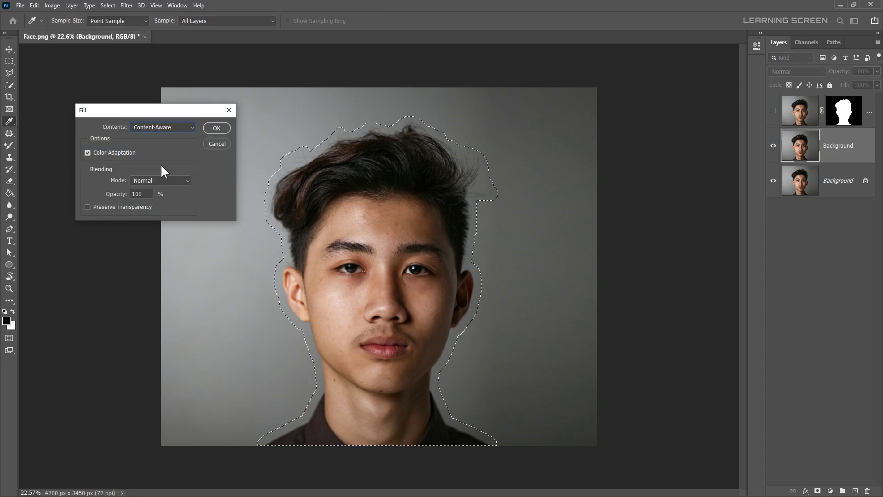
click(216, 127)
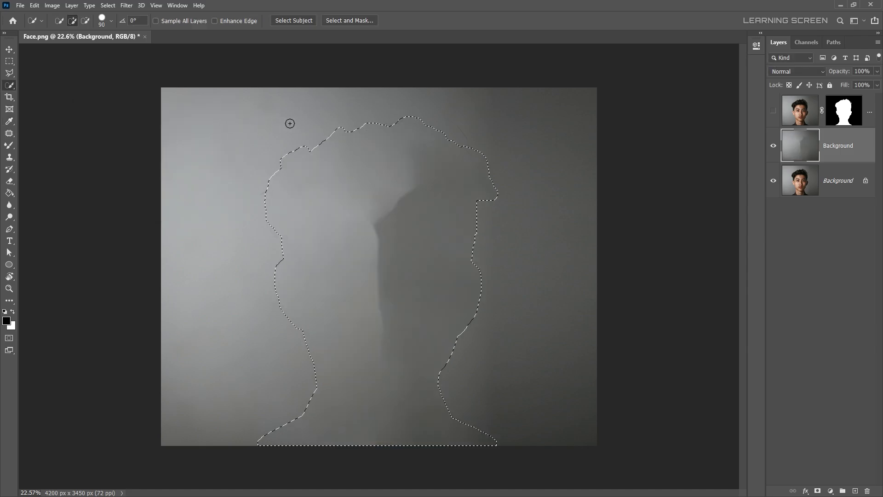
- Patch the central leftover shadow with clean wall from the left using the Patch Tool
click(11, 131)
right_click(11, 132)
click(46, 150)
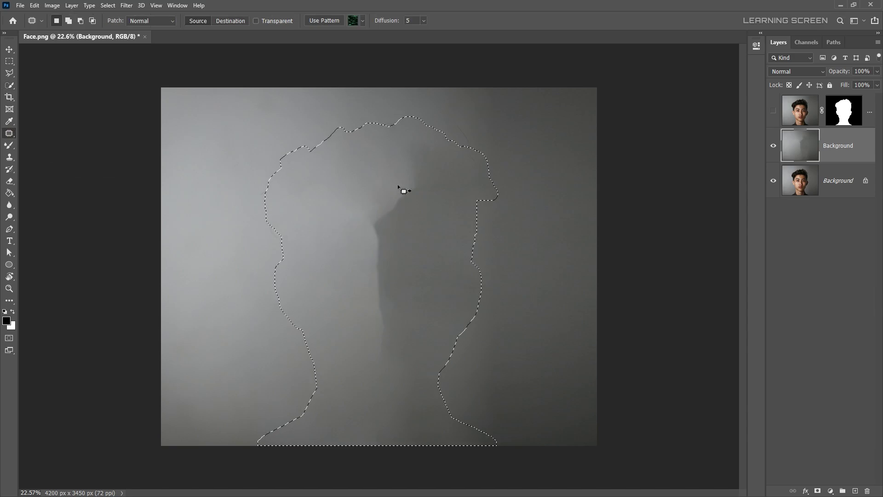
key(ctrl+d)
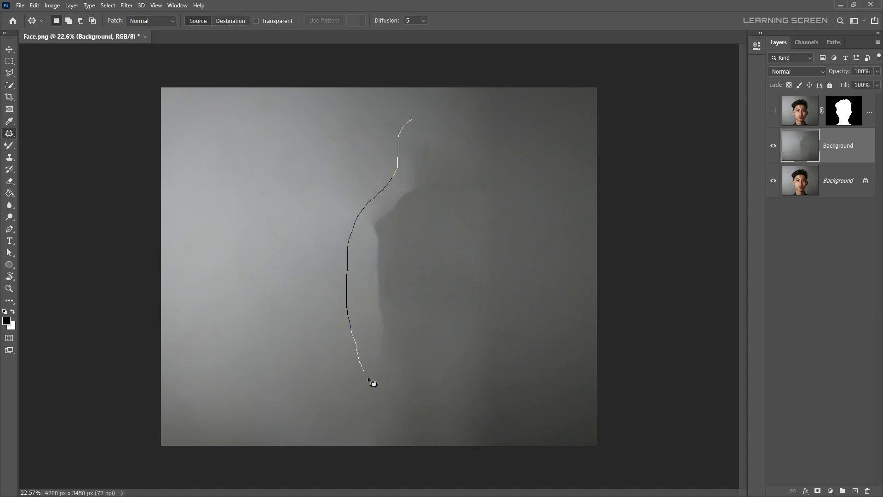
mouse_move(444, 286)
mouse_down()
mouse_move(466, 179)
mouse_move(428, 117)
mouse_up()
drag(379, 205, 281, 216)
key(ctrl+d)
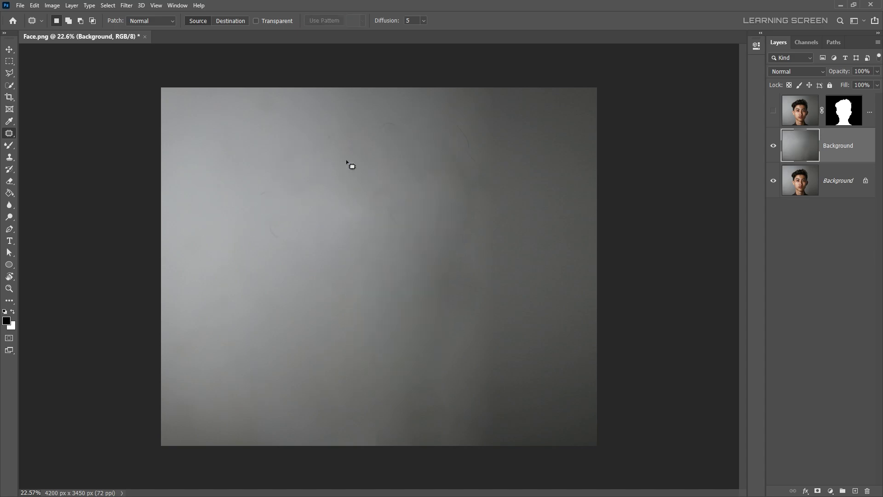
- Patch the remaining smudges in the middle, upper-right and mid-right areas with clean wall
mouse_move(459, 193)
mouse_down()
mouse_move(468, 211)
mouse_move(445, 125)
mouse_move(465, 138)
mouse_up()
key(ctrl+d)
mouse_move(464, 147)
mouse_down()
mouse_move(374, 163)
mouse_move(391, 127)
mouse_up()
key(ctrl+d)
mouse_move(380, 192)
mouse_down()
mouse_move(396, 242)
mouse_move(391, 203)
mouse_up()
drag(465, 211, 434, 247)
key(ctrl+d)
mouse_move(272, 211)
mouse_down()
mouse_move(277, 238)
mouse_move(292, 246)
mouse_move(288, 282)
mouse_up()
key(ctrl+d)
drag(364, 183, 364, 187)
drag(367, 211, 379, 290)
key(ctrl+d)
click(13, 49)
- Show the Face layer again and apply its layer mask permanently
click(812, 107)
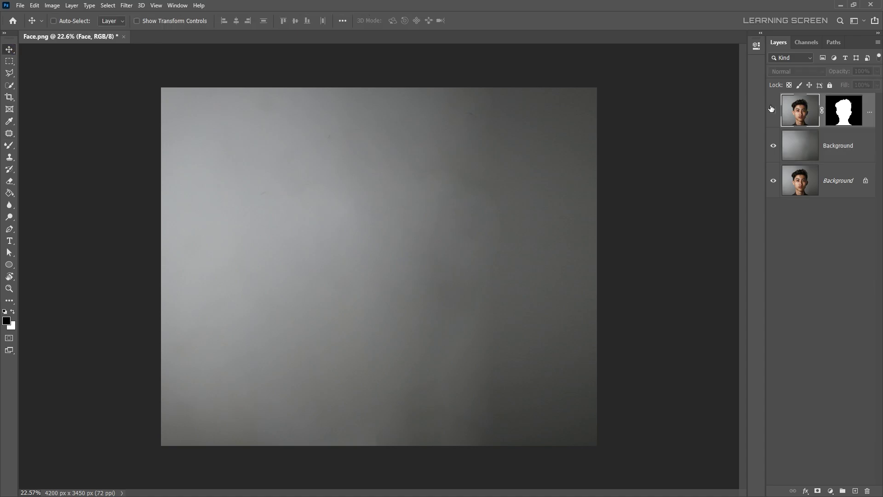
click(773, 111)
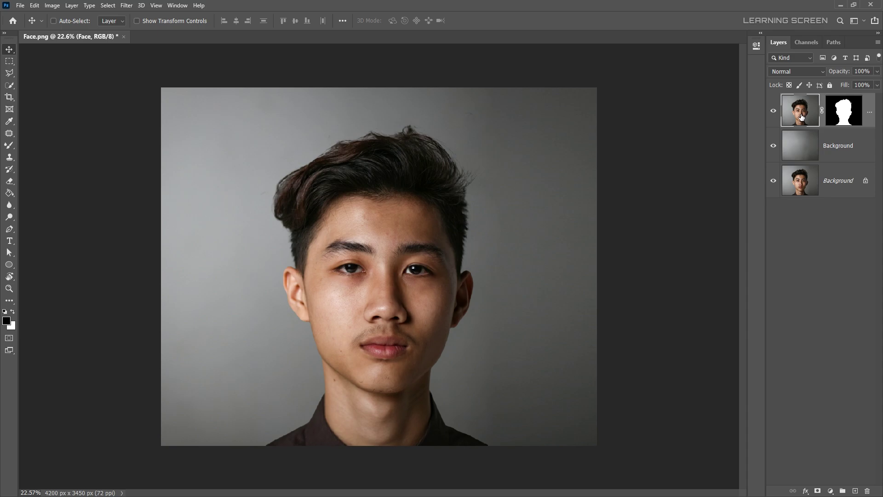
drag(766, 235, 734, 241)
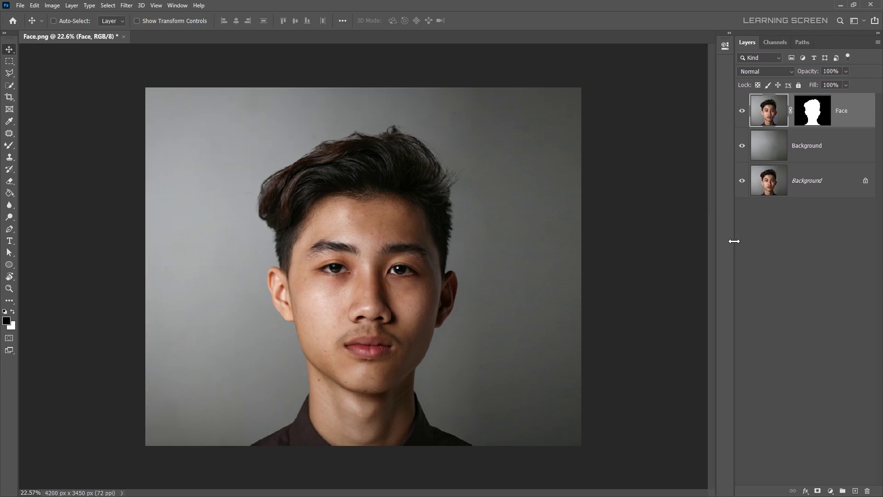
click(813, 112)
right_click(812, 112)
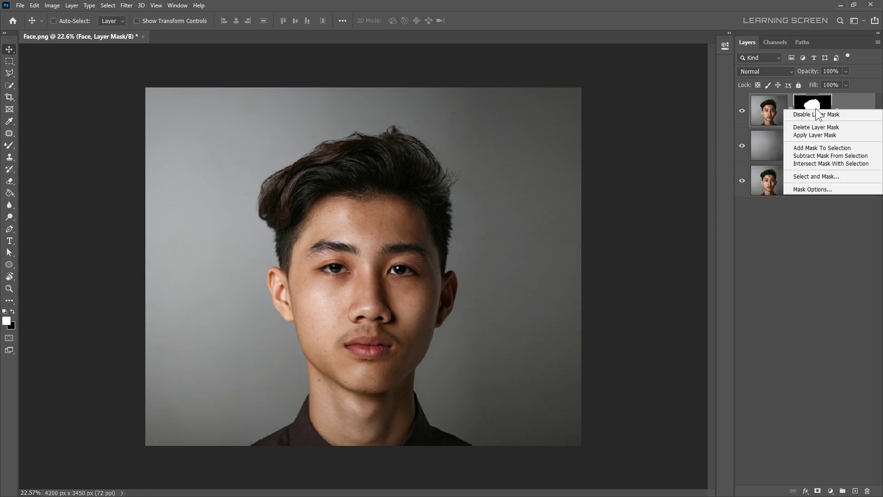
click(815, 134)
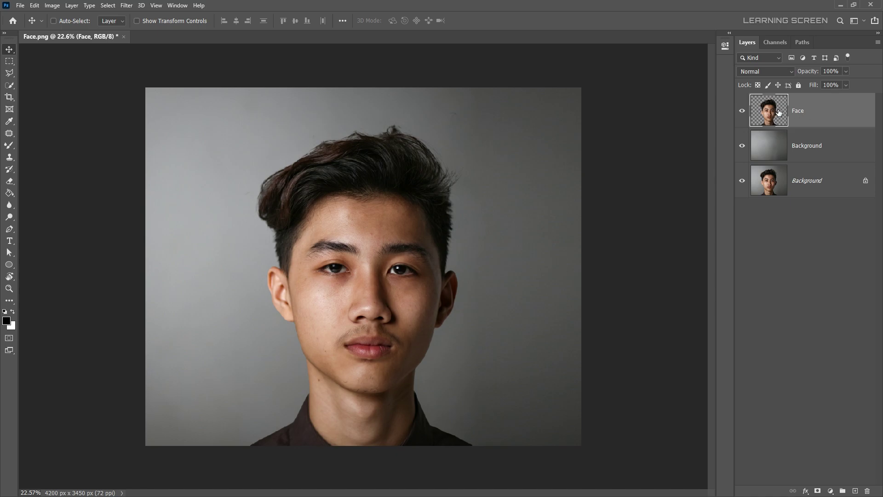
click(9, 61)
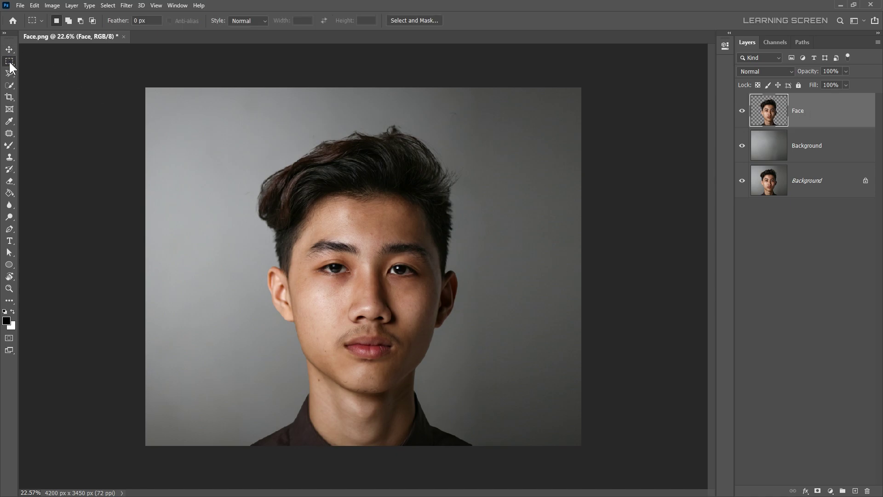
- Delete a rectangular band across the middle of the face on the Face layer
drag(264, 236, 472, 364)
key(Delete)
key(ctrl+d)
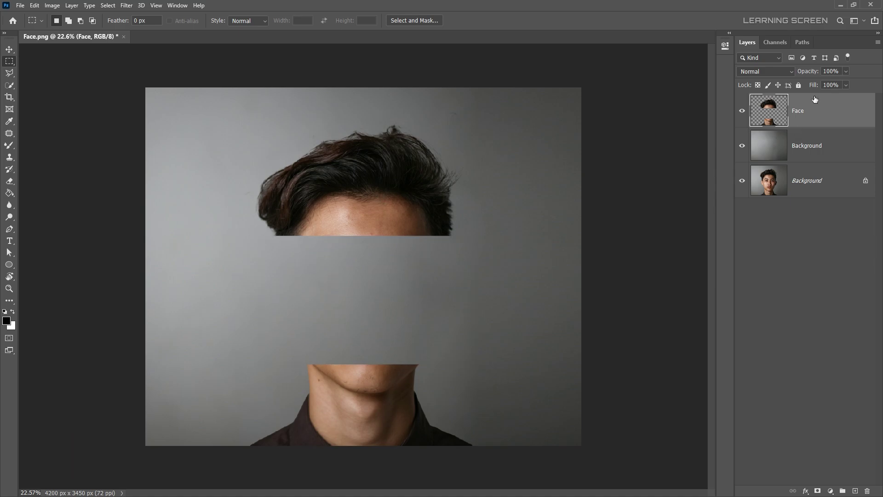
- Duplicate Face as Front_Face, rename the original Back_Face, and hide Back_Face
key(ctrl+j)
double_click(804, 111)
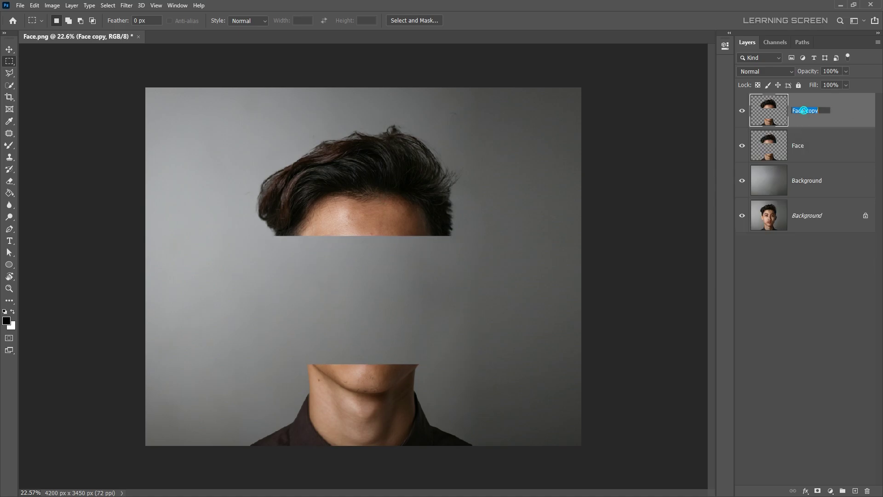
text(Front_Face)
key(Return)
double_click(800, 145)
key(Home)
text(Back_)
key(Return)
click(741, 146)
click(819, 118)
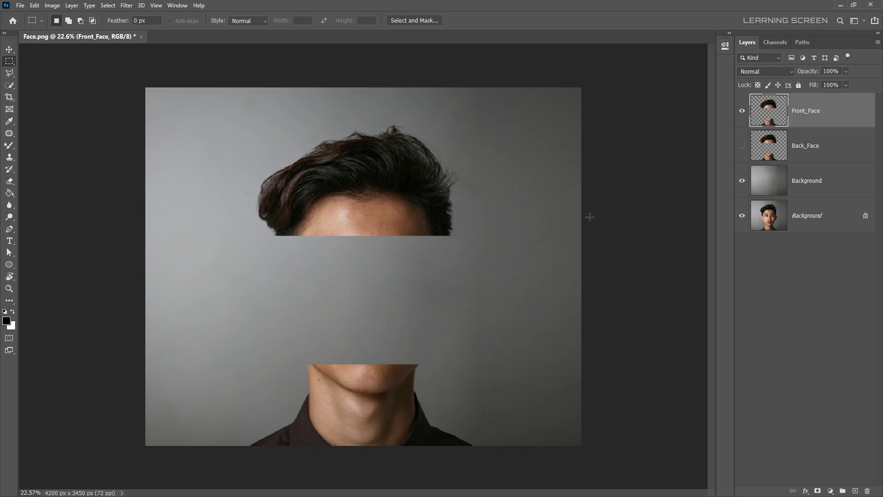
- In Liquify, pull the hair edges down into tails and fangs with 400–250 brushes
click(127, 7)
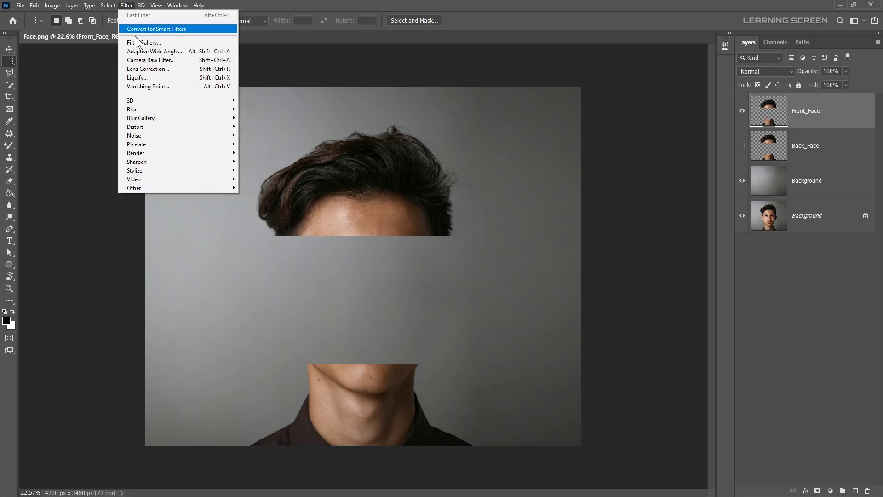
click(138, 78)
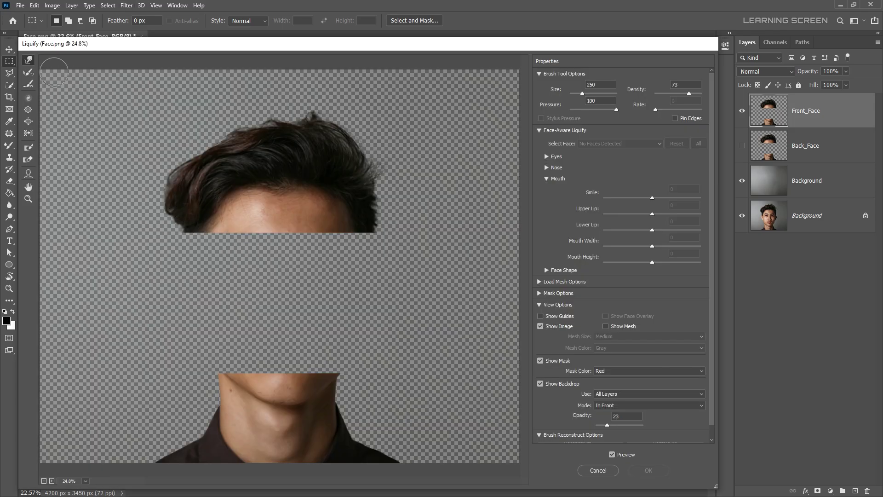
key(bracketright)
key(bracketright)
drag(189, 230, 199, 276)
mouse_move(355, 198)
mouse_down()
mouse_move(358, 239)
mouse_move(346, 288)
mouse_up()
key(bracketleft)
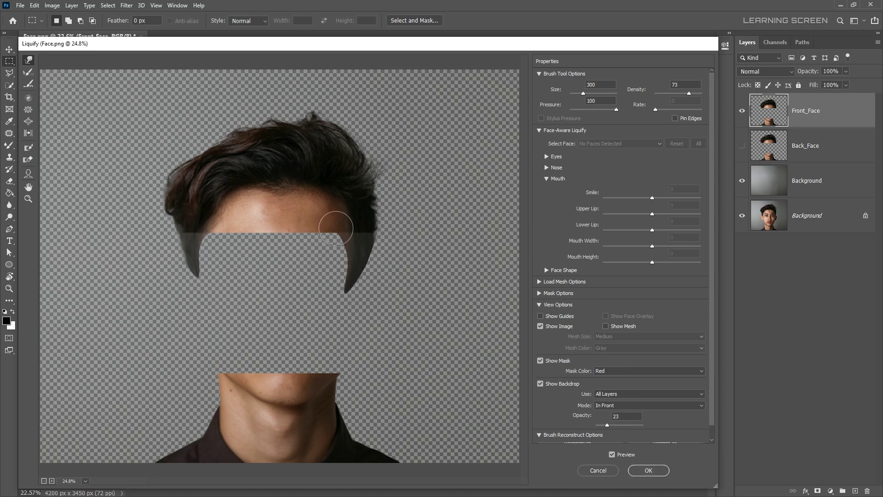
drag(324, 225, 317, 257)
drag(316, 258, 308, 294)
key(ctrl+z)
key(bracketleft)
mouse_move(317, 234)
mouse_down()
mouse_move(311, 304)
mouse_move(292, 333)
mouse_move(309, 305)
mouse_move(306, 355)
mouse_up()
- Pull several skin drips down across the blank middle of the face
drag(276, 209, 276, 297)
drag(239, 223, 242, 306)
drag(213, 217, 219, 318)
drag(338, 227, 342, 258)
drag(294, 216, 294, 269)
drag(253, 232, 256, 294)
- Push skin spikes up from the chin with a 175–200 brush and apply the Liquify
key(bracketleft)
key(bracketleft)
key(bracketleft)
drag(231, 380, 210, 342)
mouse_move(324, 377)
mouse_down()
mouse_move(337, 356)
mouse_move(317, 376)
mouse_move(324, 322)
mouse_move(305, 380)
mouse_move(289, 313)
mouse_up()
key(bracketleft)
key(bracketleft)
drag(263, 375, 262, 313)
drag(235, 382, 234, 323)
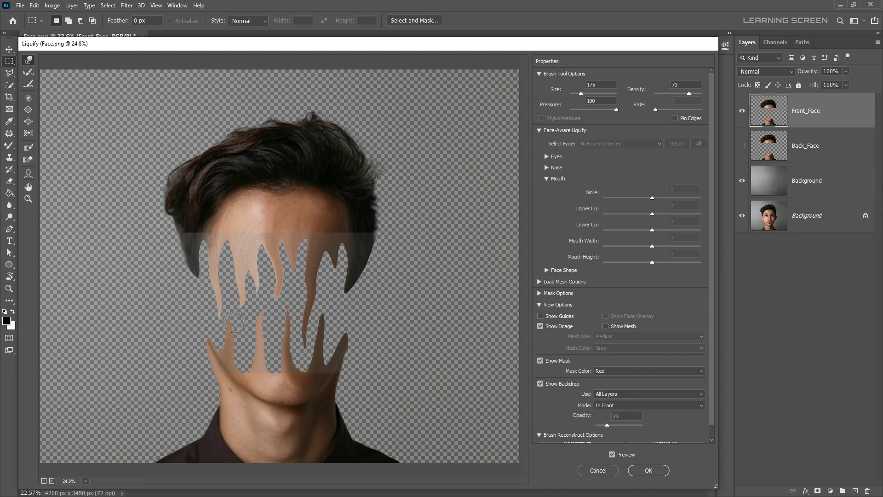
key(bracketright)
key(bracketright)
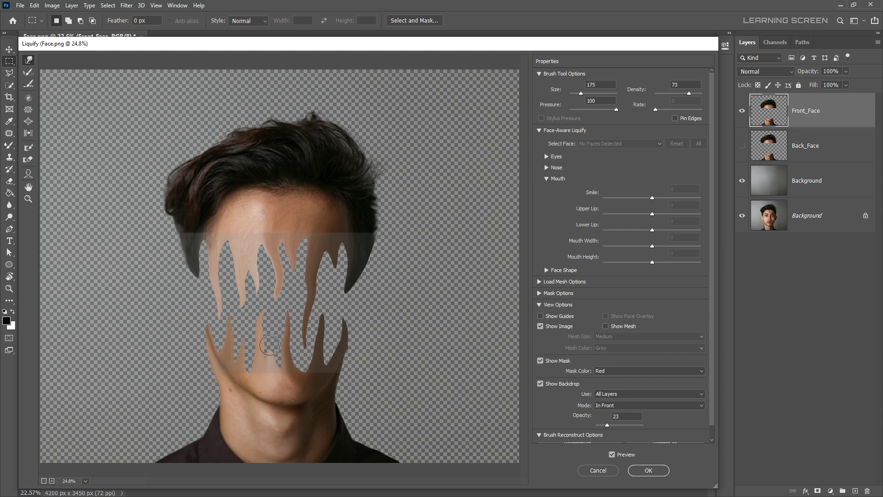
key(bracketright)
key(bracketright)
click(654, 468)
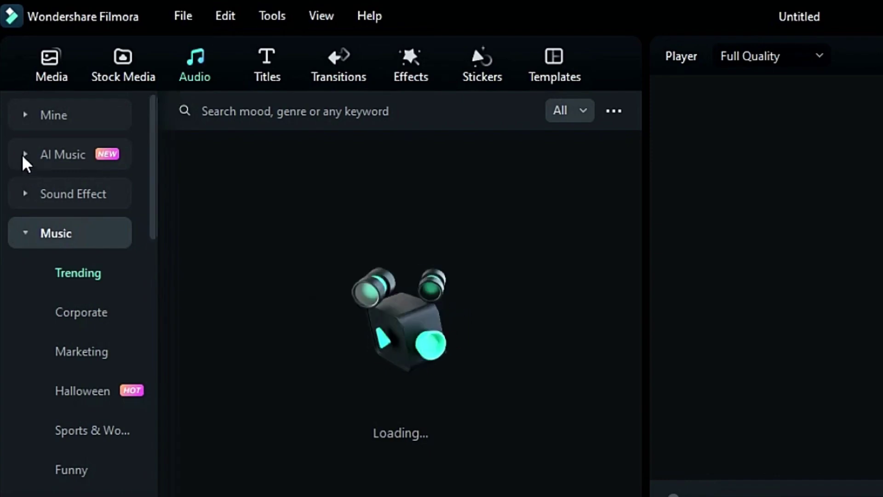
- Generate two Happy AI music tracks of 01:00 each
click(24, 156)
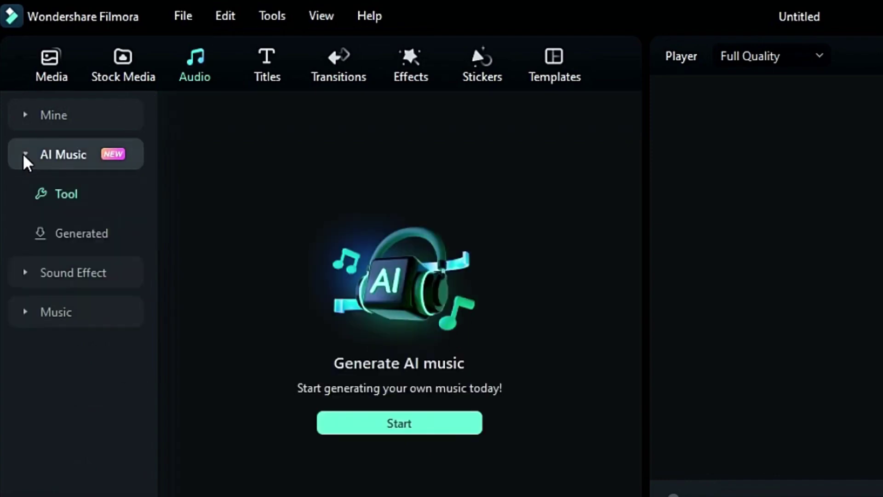
click(382, 426)
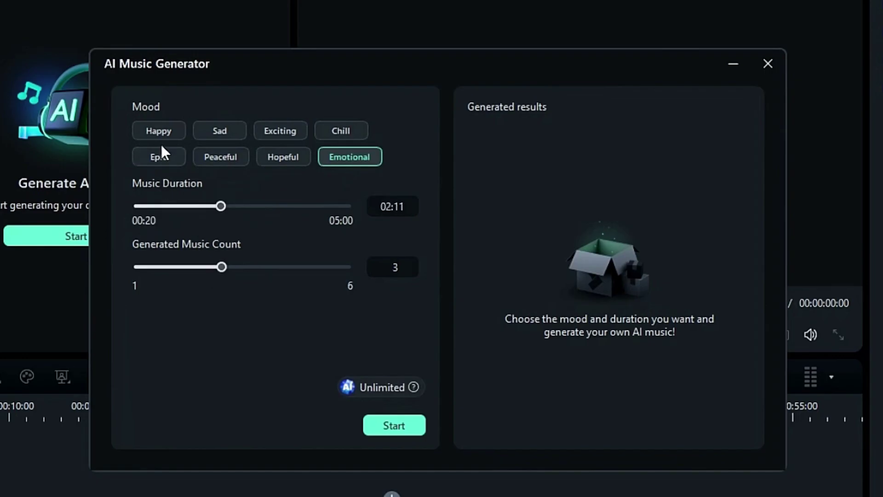
click(161, 134)
click(228, 207)
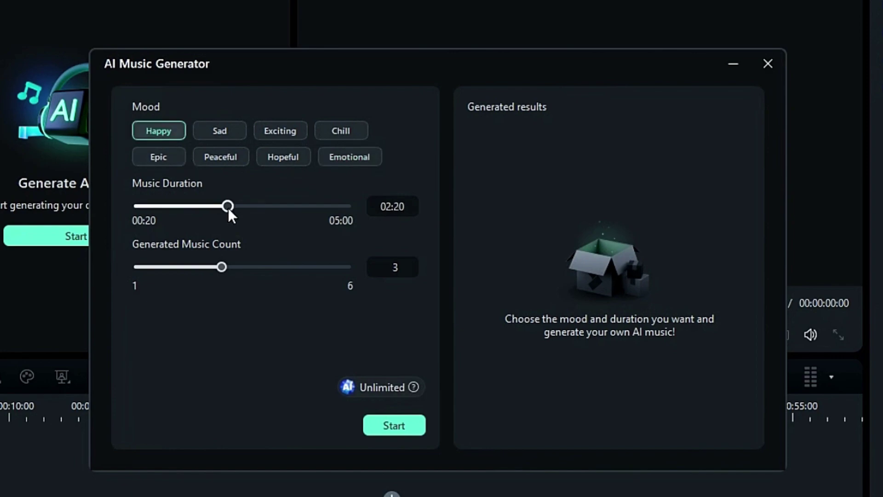
drag(173, 205, 169, 205)
drag(222, 267, 198, 267)
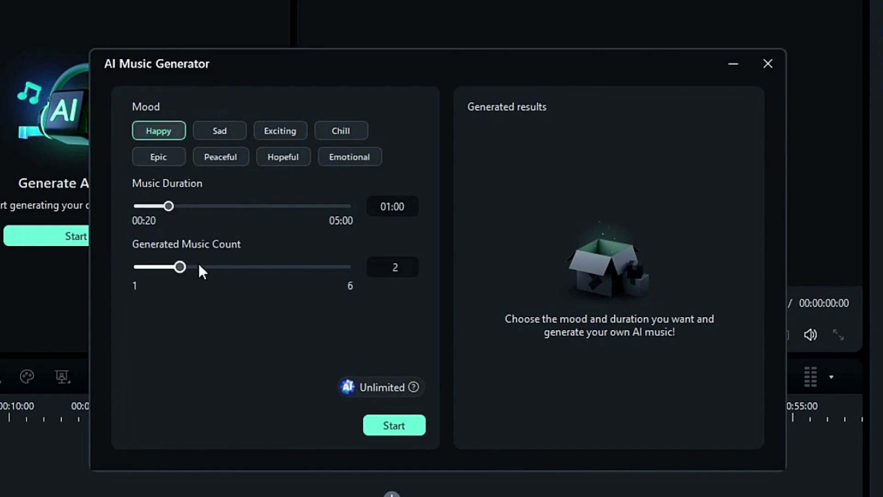
click(407, 426)
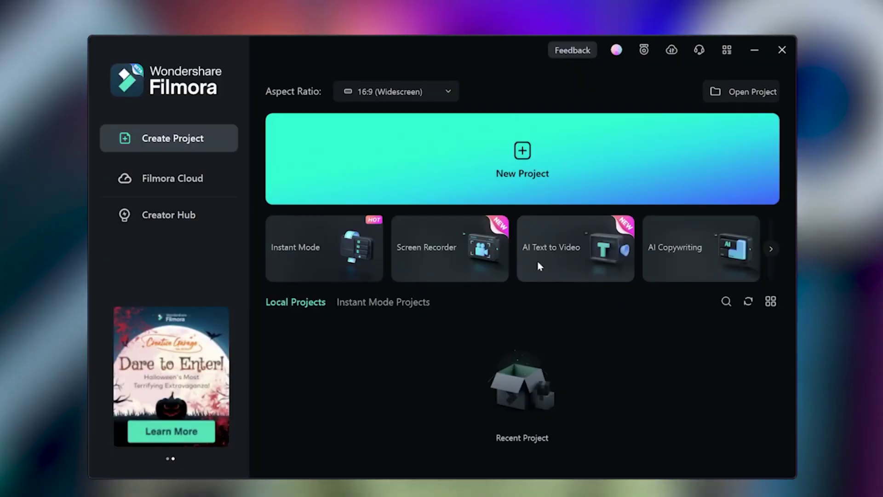
- Generate an AI text-to-video from pasted story text narrated by the Bob voice
click(540, 266)
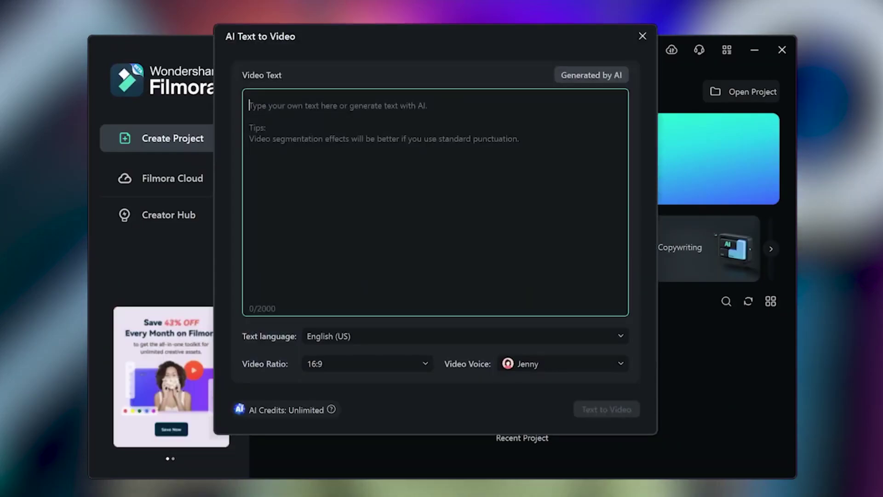
text(After a long day at work, Steve often found solace in two things: the calming embrace of the beach and the rugged allure of the mountains.  His recent adventure took him to an awe-inspiring Canyon.  Steve's journey to the Canyon was a reminder that life is about balance.)
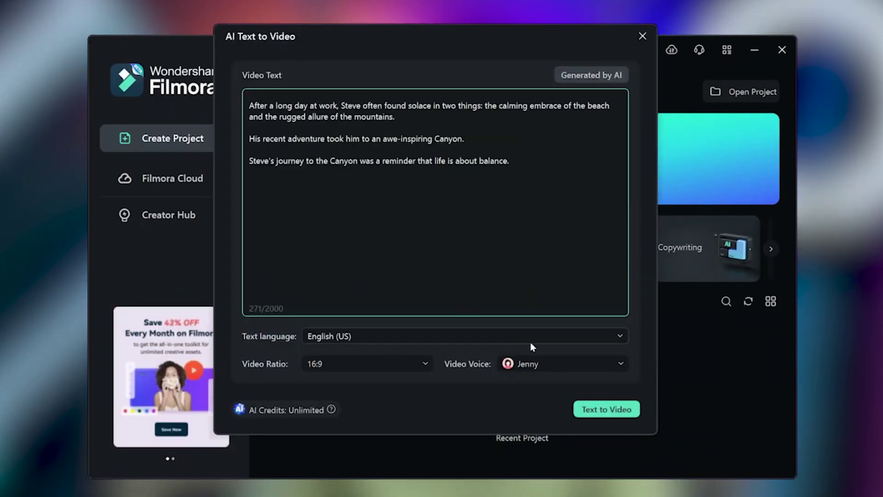
click(541, 364)
click(569, 457)
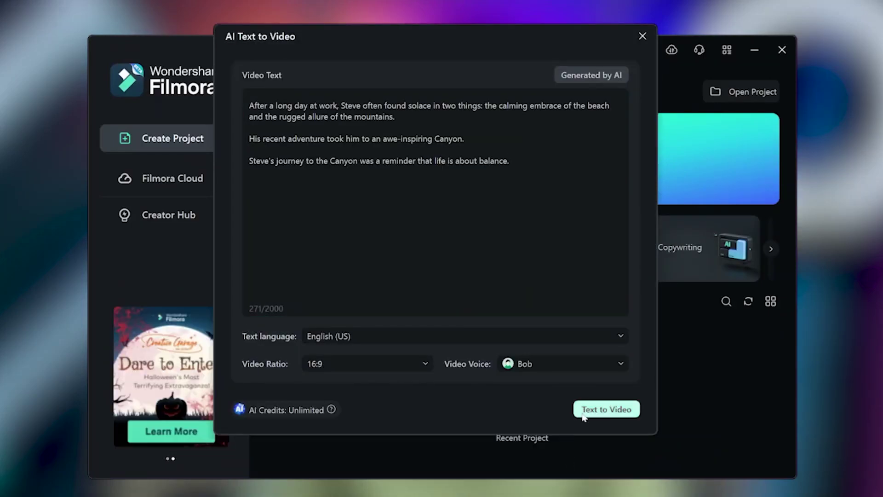
click(583, 414)
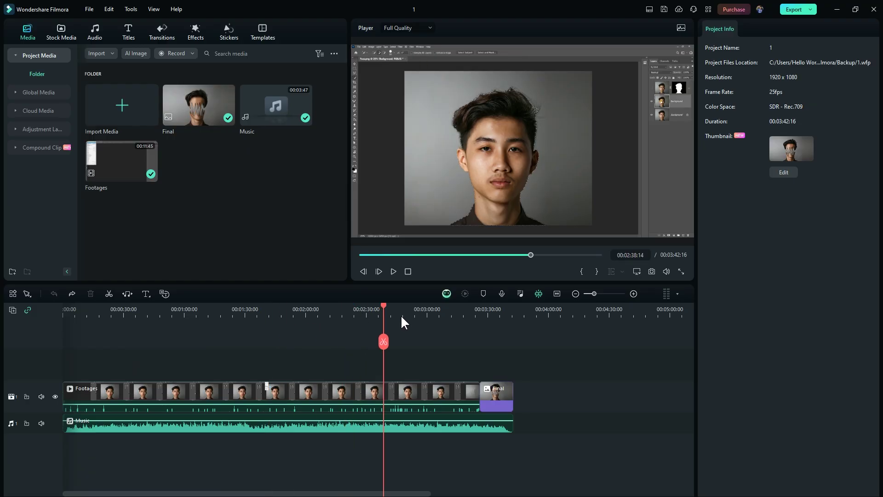
- Jump to the final image and start an export thumbnail from the How-To 'Learn With Me' template
click(501, 322)
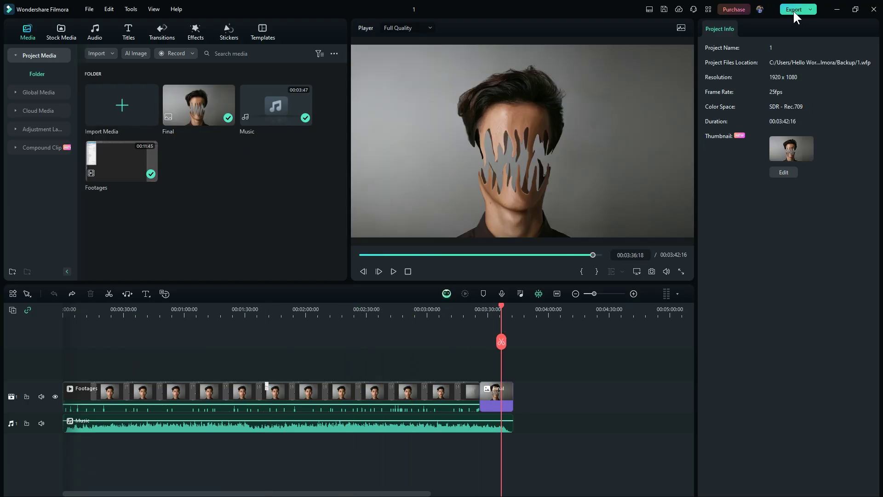
click(793, 9)
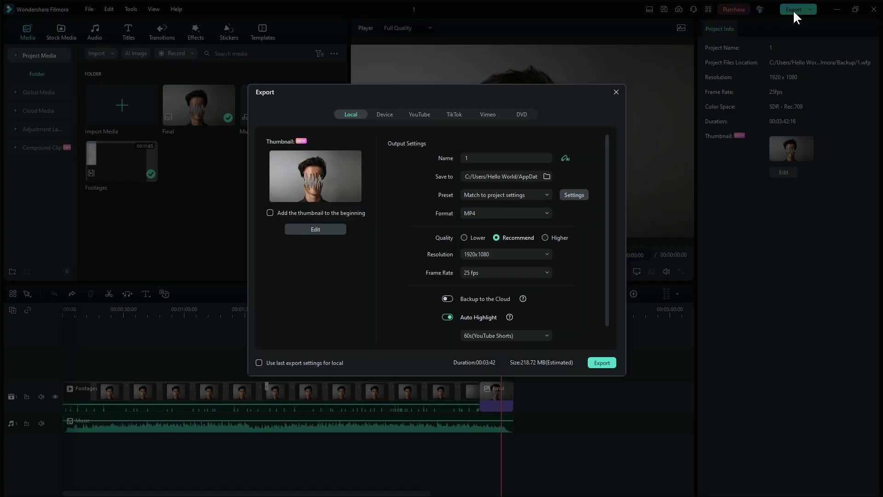
click(316, 230)
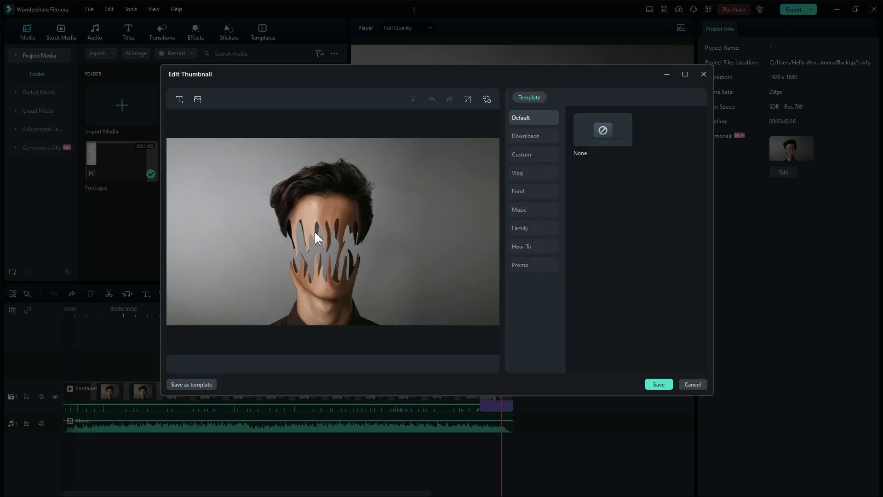
click(514, 177)
click(518, 191)
click(533, 249)
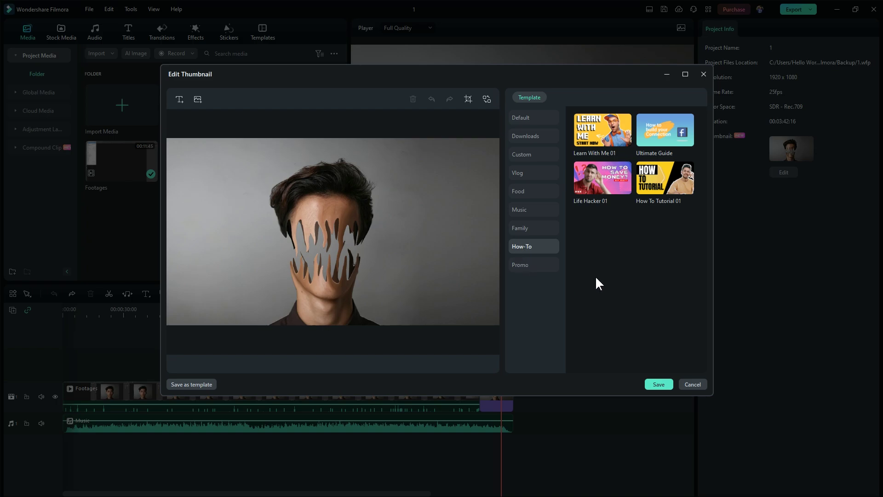
click(602, 130)
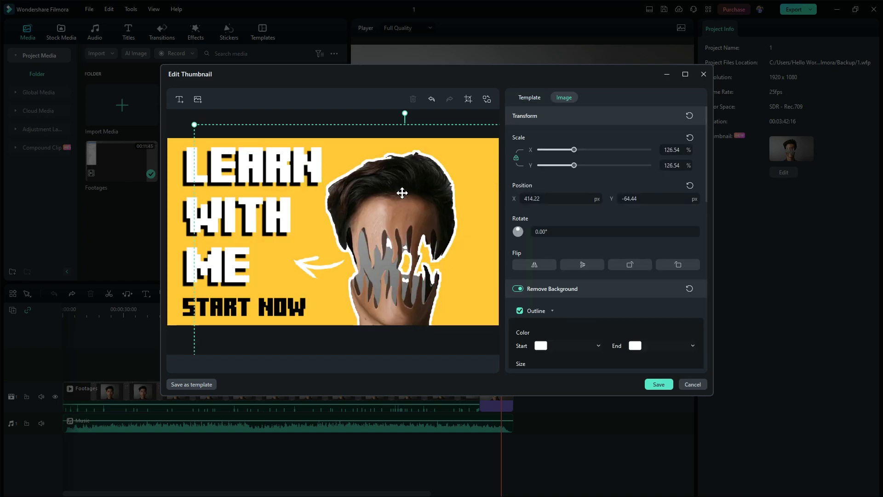
- Turn off background removal, then rotate the arrow sticker to point right toward the face
click(518, 288)
click(339, 276)
drag(339, 276, 261, 241)
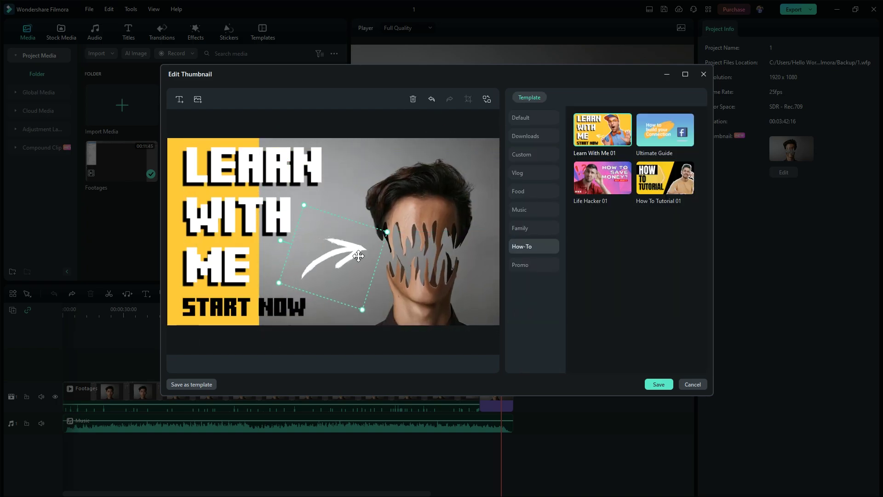
drag(317, 266, 341, 234)
click(221, 211)
- Retype the title as 'Skin Tear' and add a logo image to the thumbnail
click(525, 181)
key(ctrl+a)
text(Skin)
key(Return)
text(Tear)
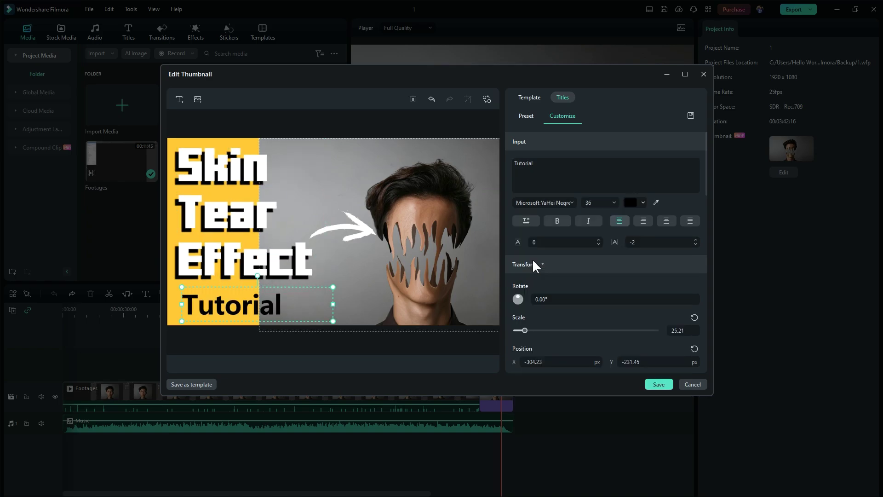
click(197, 99)
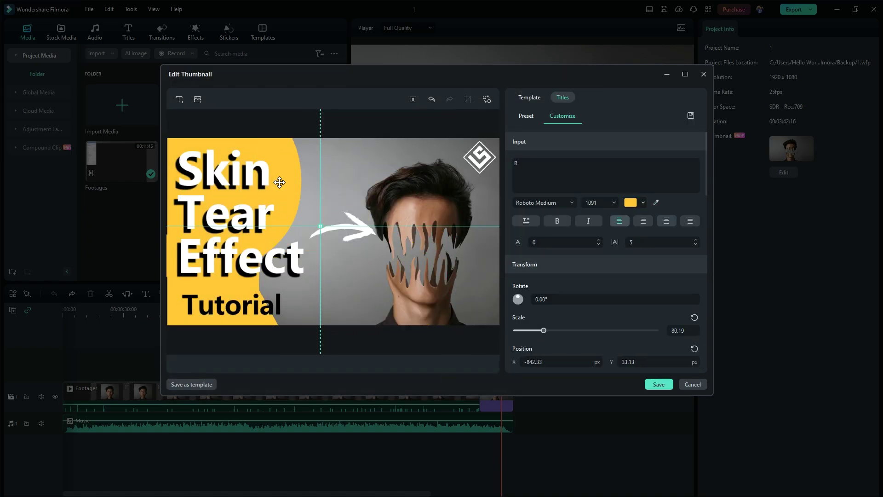
click(234, 337)
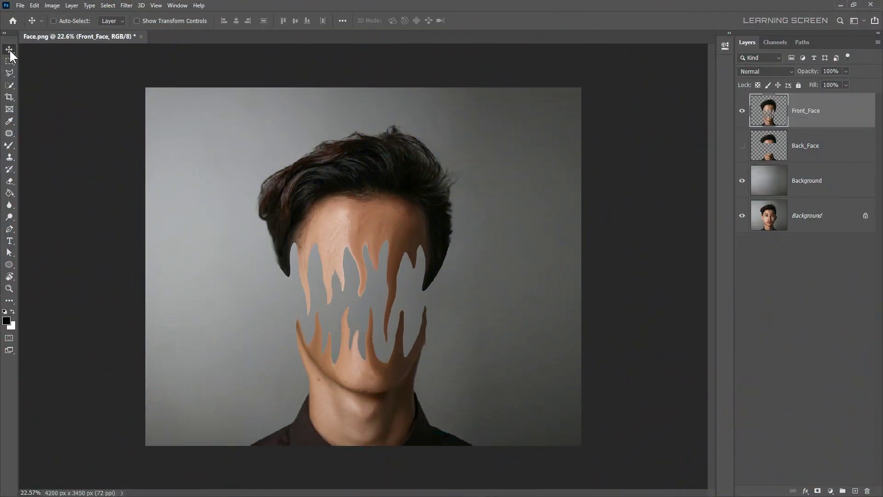
- Make Back_Face the active, visible layer with Front_Face hidden
click(768, 152)
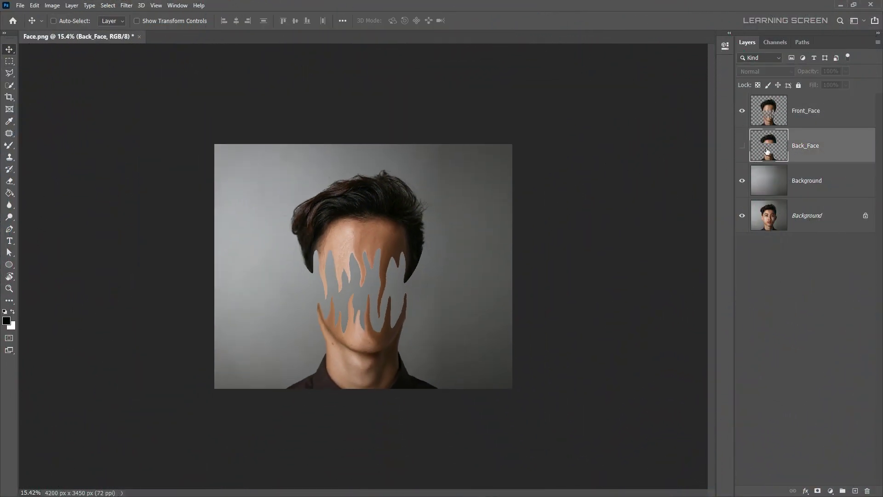
click(741, 111)
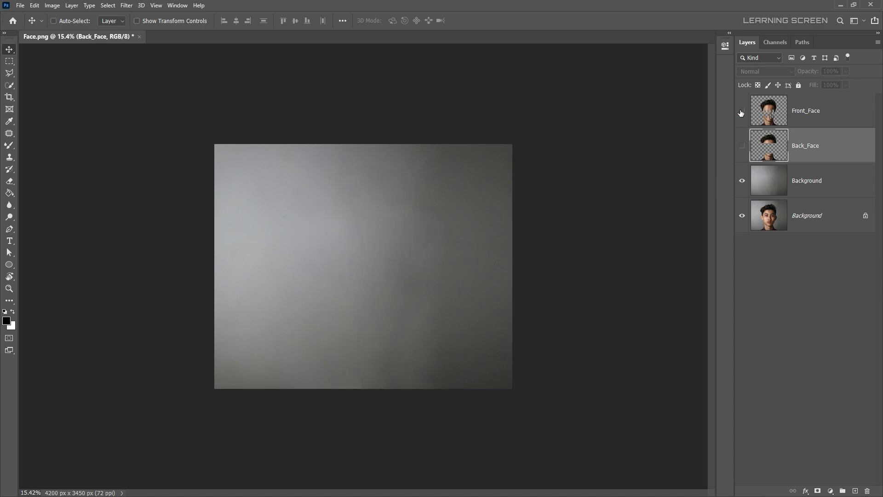
click(742, 146)
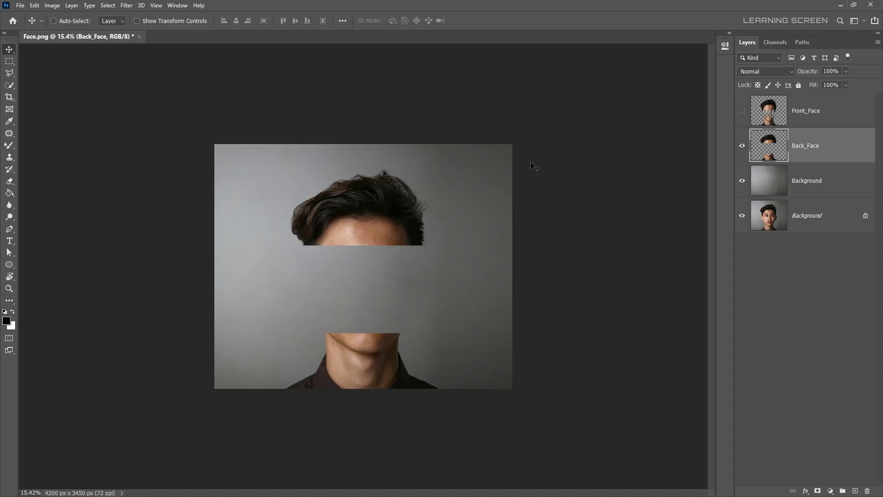
- In Liquify, pull the left hair edge down and push the chin up into spikes
click(126, 5)
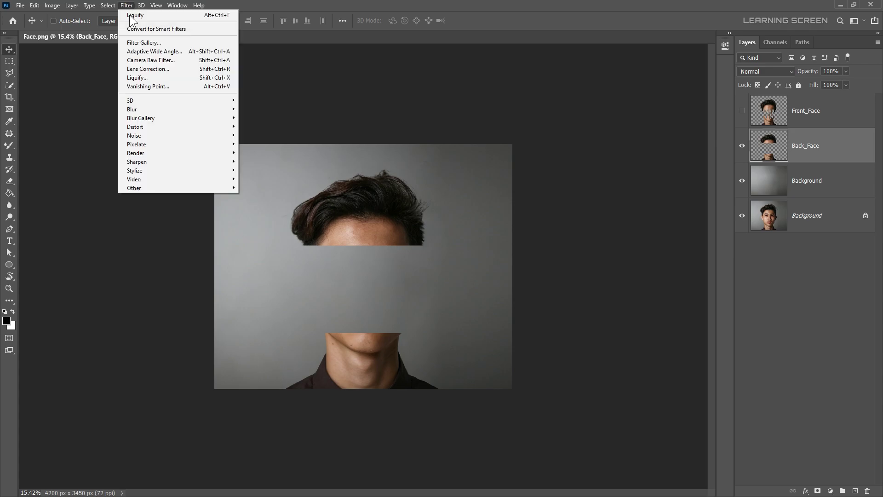
click(131, 80)
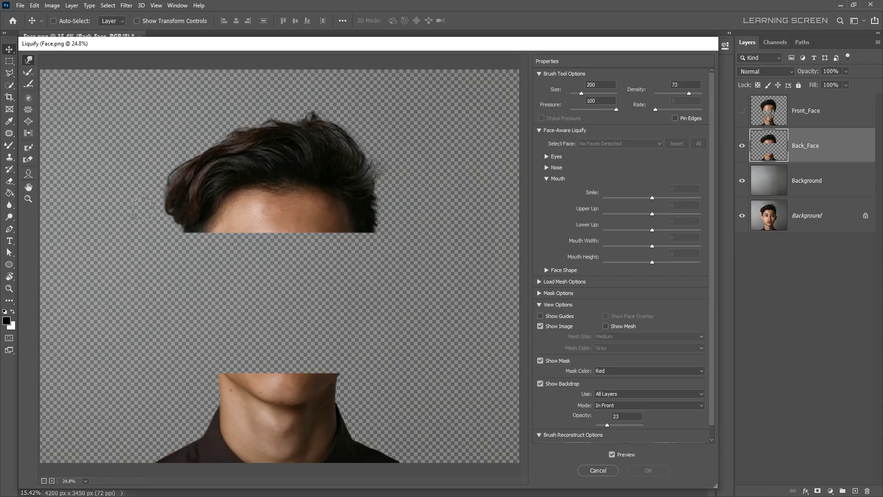
drag(189, 229, 211, 274)
key(bracketleft)
key(bracketleft)
drag(216, 373, 214, 335)
mouse_move(248, 373)
mouse_down()
mouse_move(241, 315)
mouse_move(277, 378)
mouse_move(266, 312)
mouse_up()
key(bracketright)
drag(288, 373, 289, 318)
drag(304, 374, 306, 344)
mouse_move(322, 389)
mouse_down()
mouse_move(317, 317)
mouse_move(349, 302)
mouse_up()
drag(332, 368, 318, 282)
- Drag forehead and right hair into downward drips, apply the warp, and show Front_Face again
key(bracketleft)
drag(247, 228, 235, 275)
mouse_move(281, 232)
mouse_down()
mouse_move(289, 297)
mouse_move(261, 294)
mouse_up()
key(bracketright)
drag(368, 232, 357, 287)
mouse_move(308, 230)
mouse_down()
mouse_move(303, 286)
mouse_move(324, 276)
mouse_up()
drag(332, 223, 331, 278)
drag(216, 246, 218, 309)
click(644, 470)
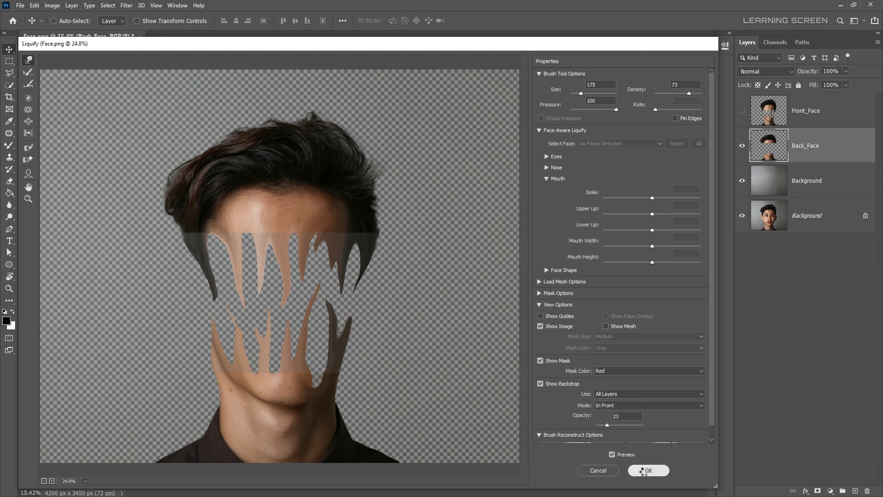
click(808, 112)
click(741, 110)
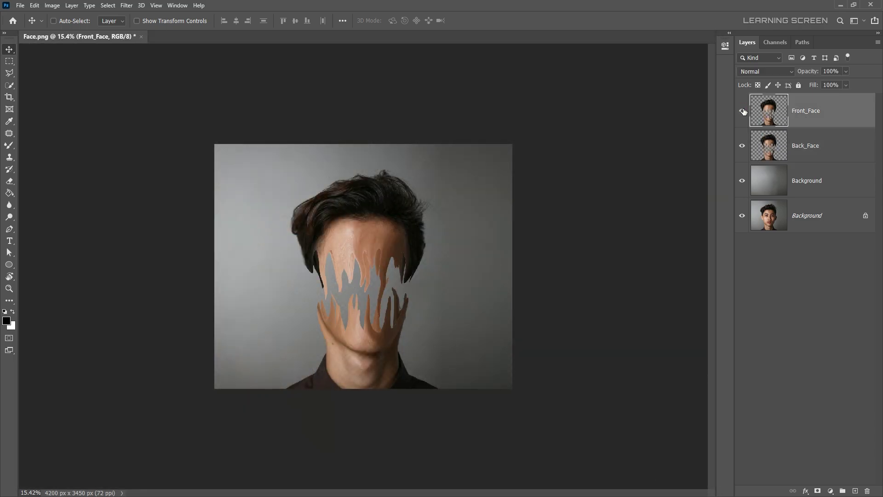
- Add a Levels adjustment clipped to Back_Face with its white output set to 104
click(790, 146)
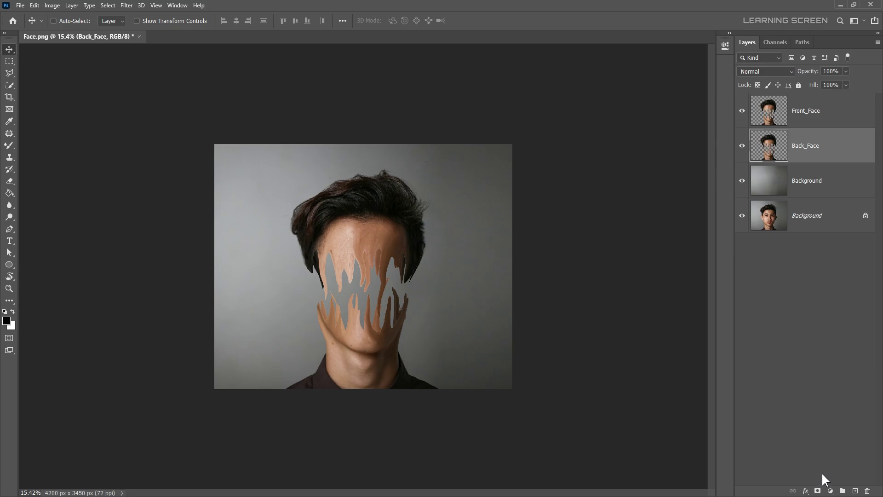
click(830, 491)
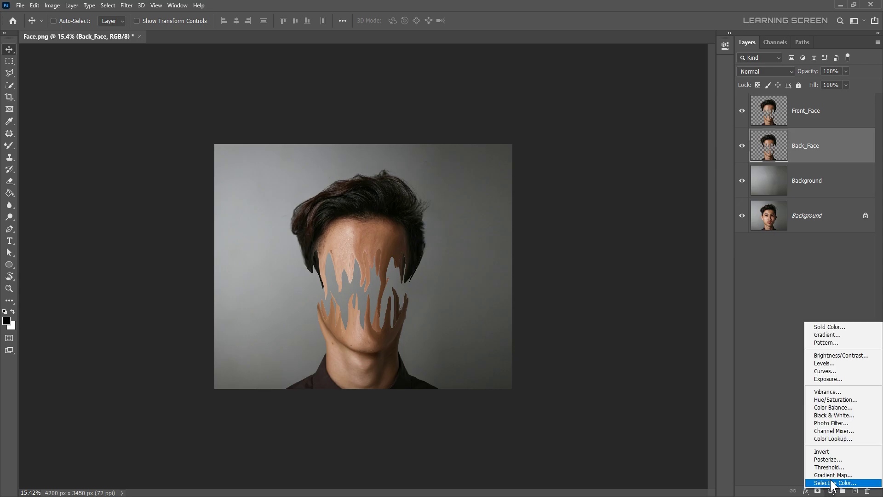
click(828, 364)
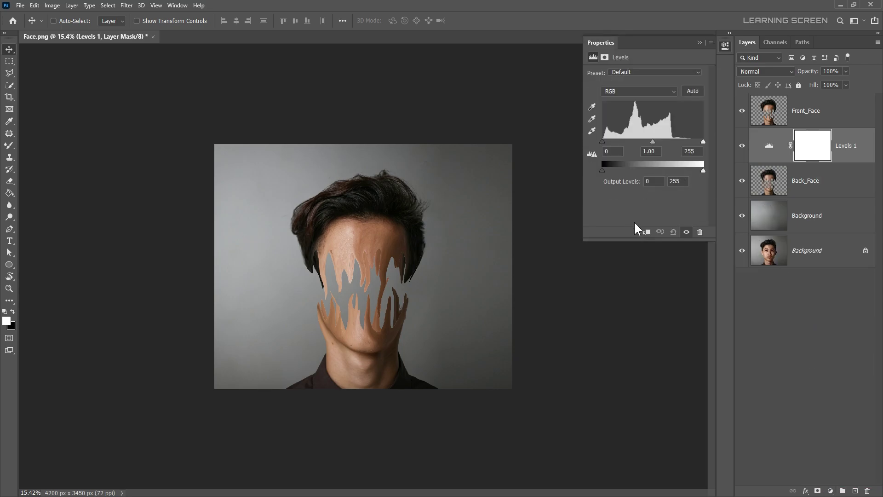
click(646, 232)
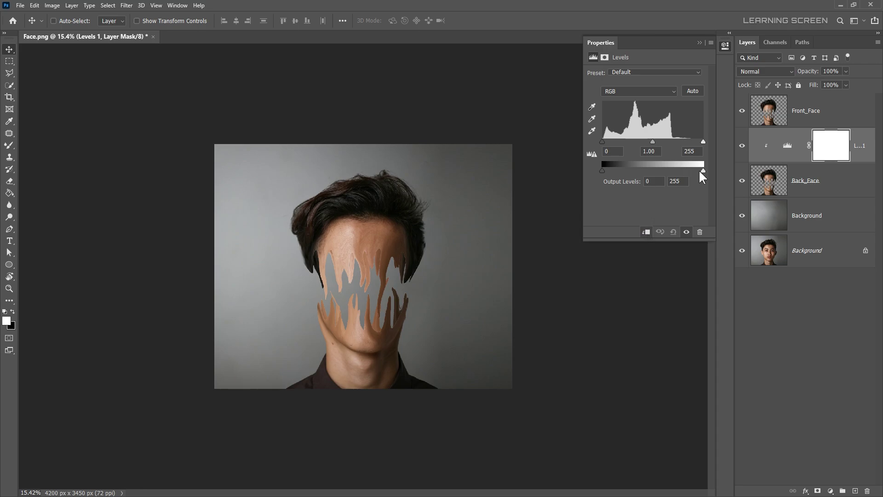
drag(699, 171, 646, 173)
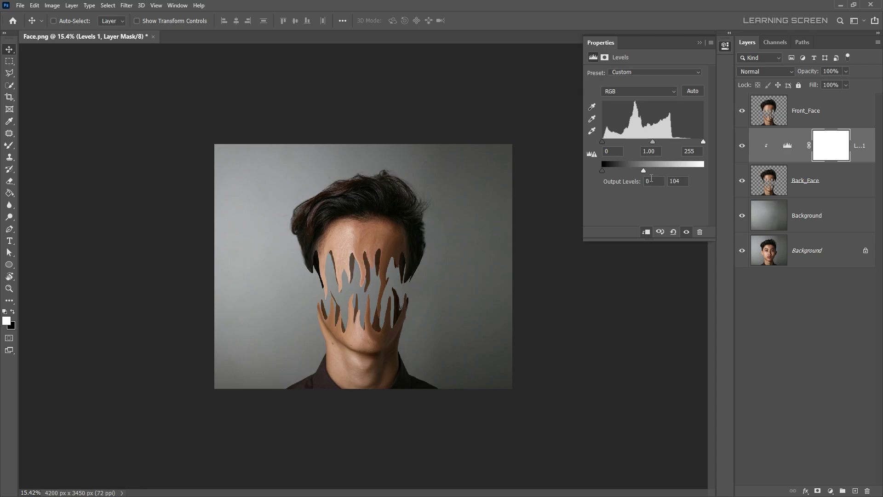
click(699, 42)
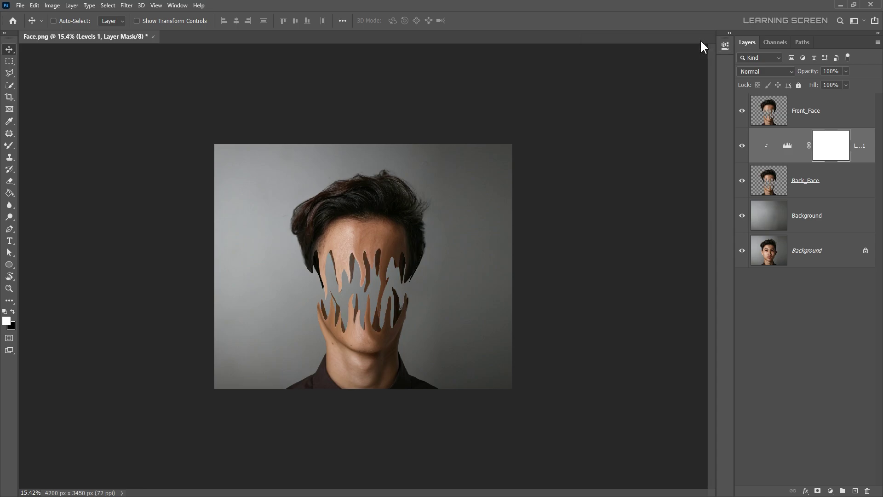
scroll(378, 284, up, 3)
scroll(378, 283, down, 2)
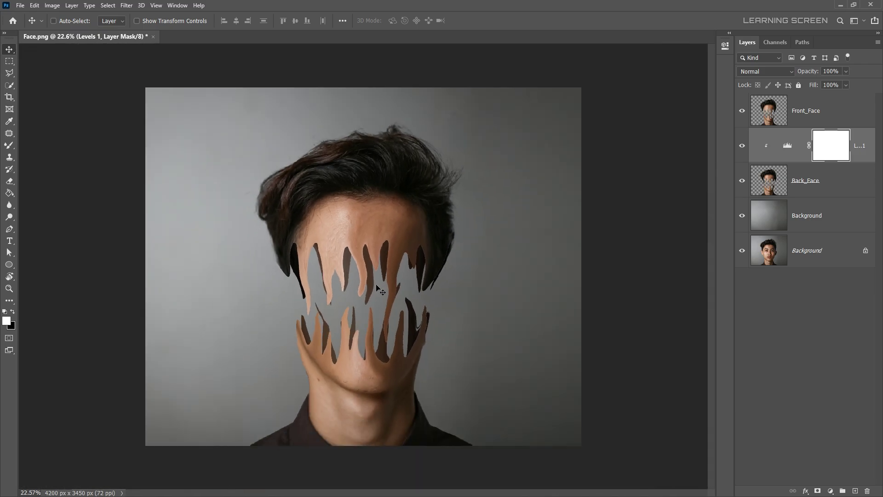
scroll(368, 303, up, 1)
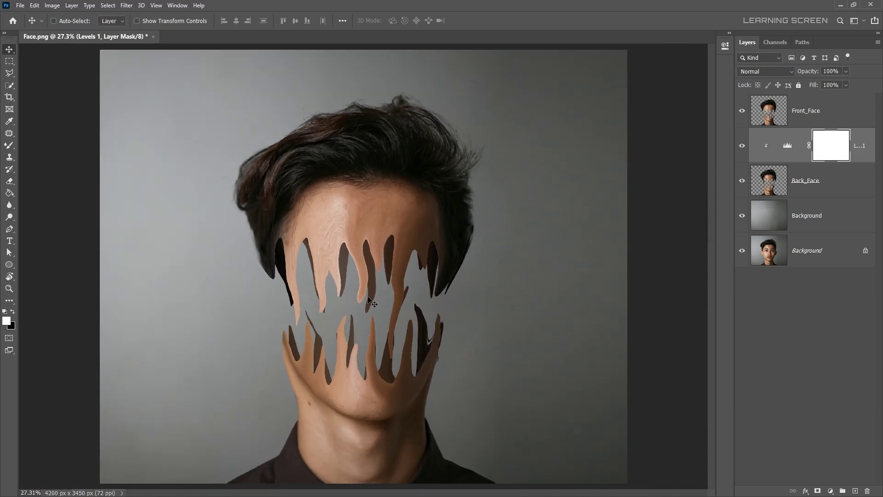
click(770, 111)
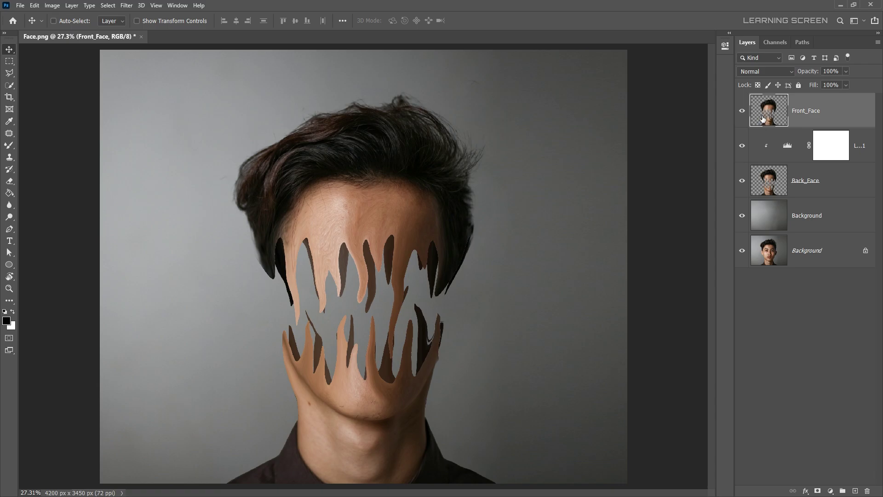
- Mask Front_Face to its own pixels and apply Crystallize at cell size 10 to the mask
ctrl+click(766, 114)
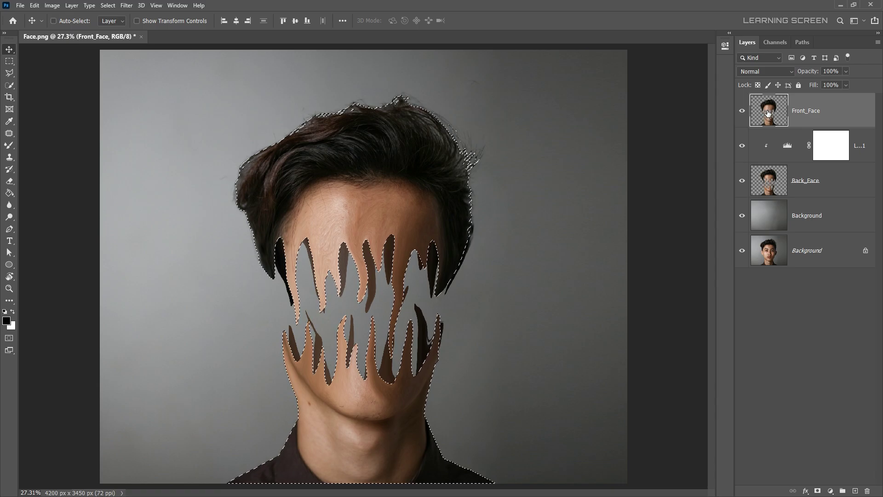
click(818, 491)
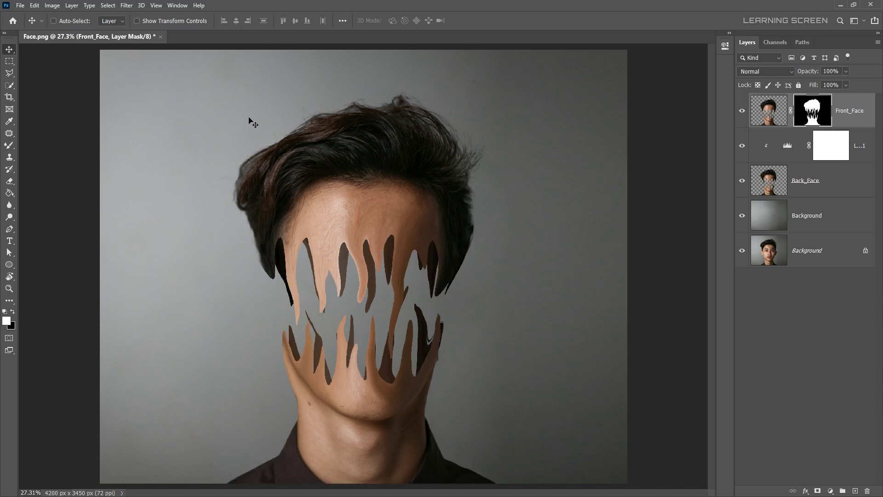
click(127, 5)
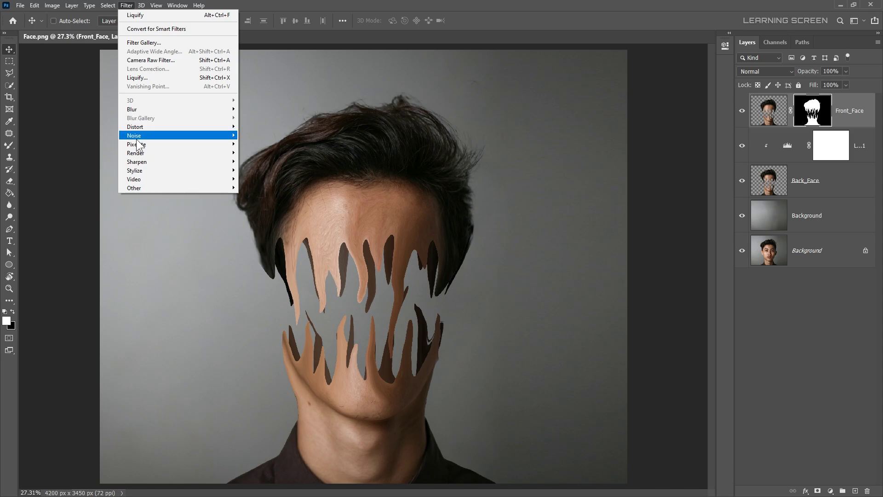
mouse_move(137, 144)
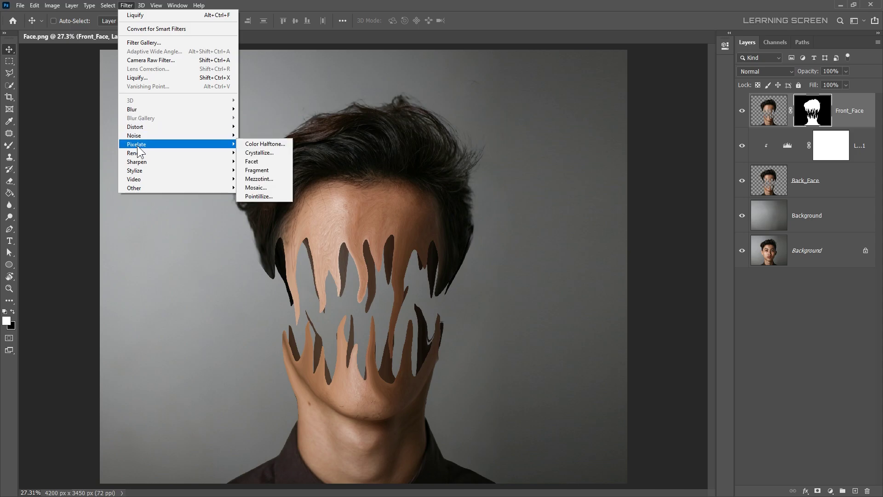
click(253, 151)
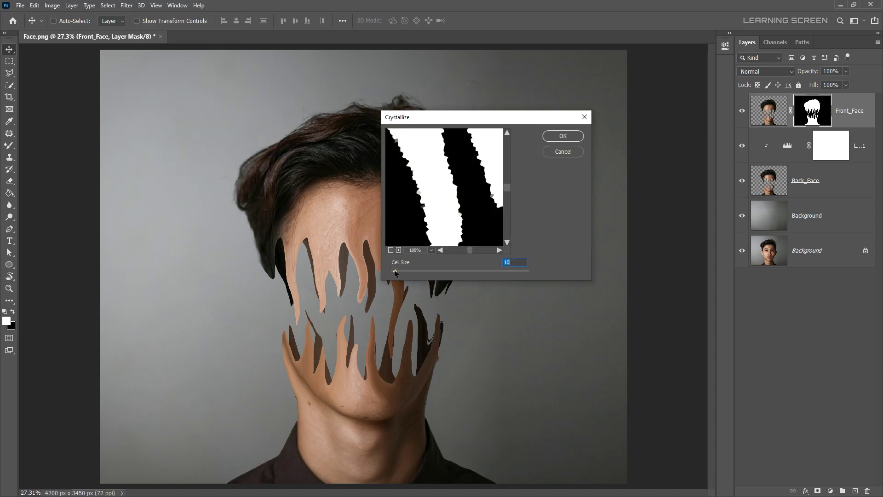
click(556, 140)
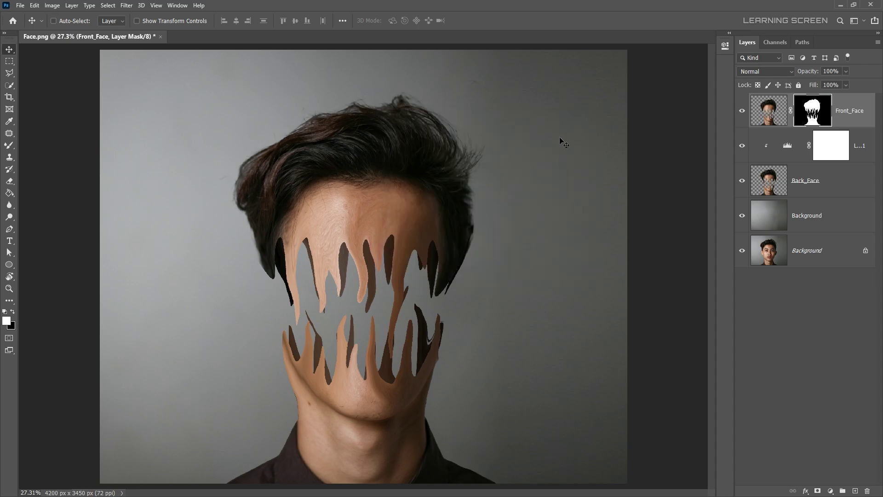
- Reapply Crystallize to the Front_Face mask to roughen the drip edges further
scroll(396, 240, up, 5)
scroll(399, 243, down, 3)
click(126, 5)
click(143, 19)
scroll(486, 288, down, 4)
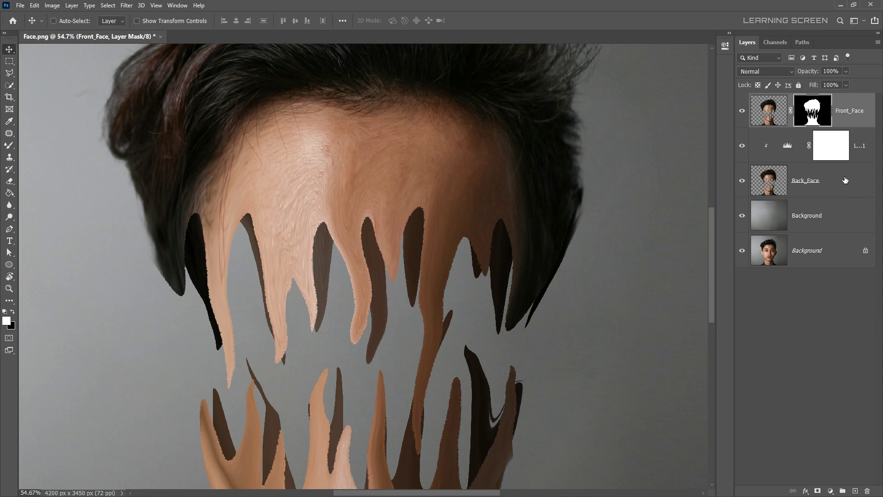
click(781, 182)
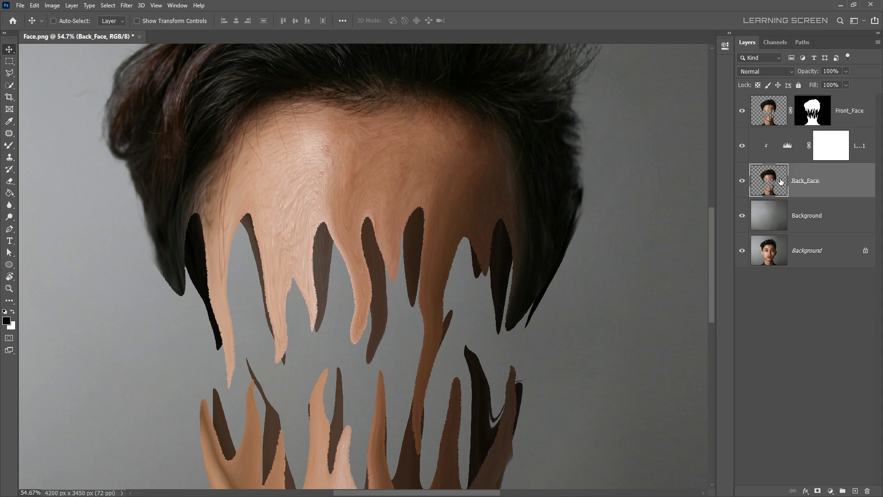
- Mask Back_Face to its own pixels, apply Crystallize to that mask, and fit the image on screen
ctrl+click(763, 182)
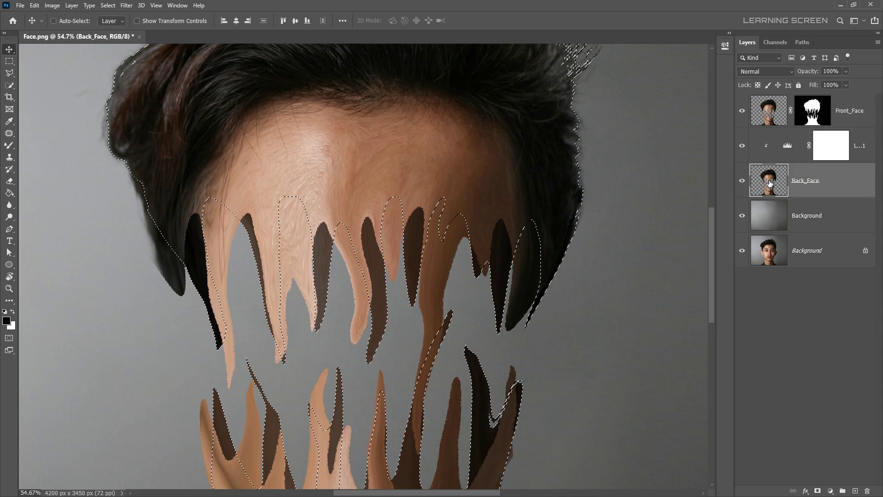
click(817, 491)
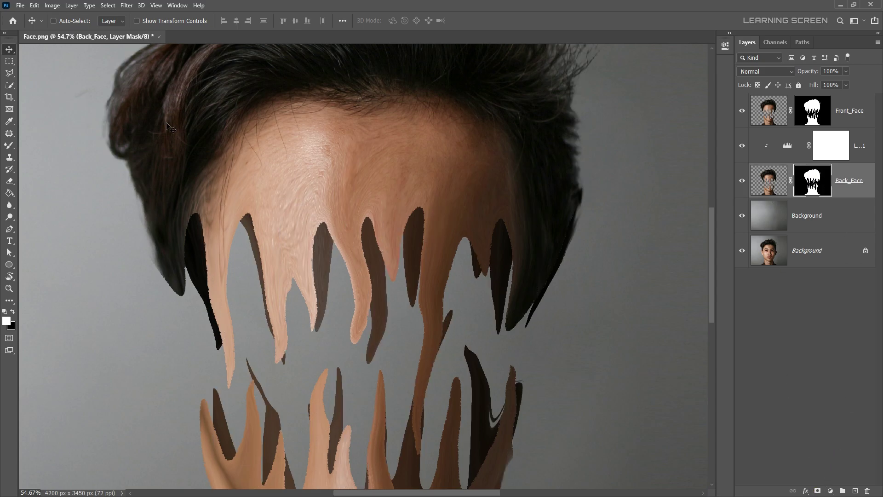
click(126, 5)
click(132, 18)
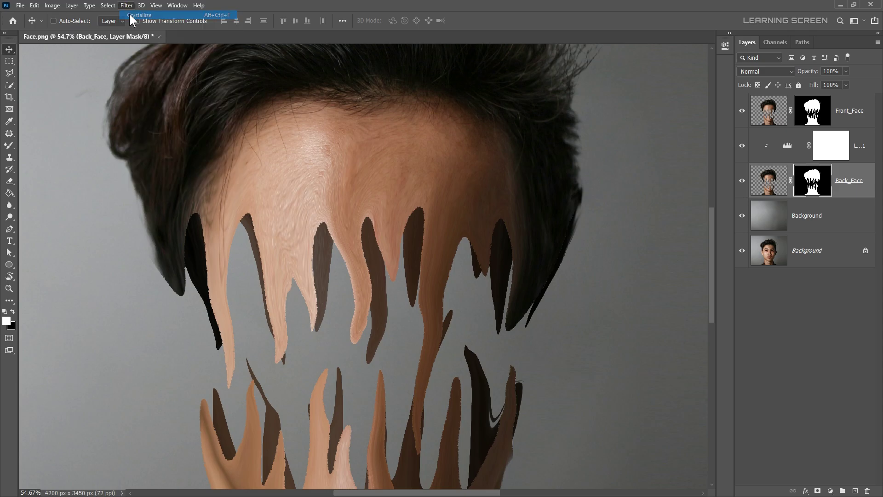
key(ctrl+0)
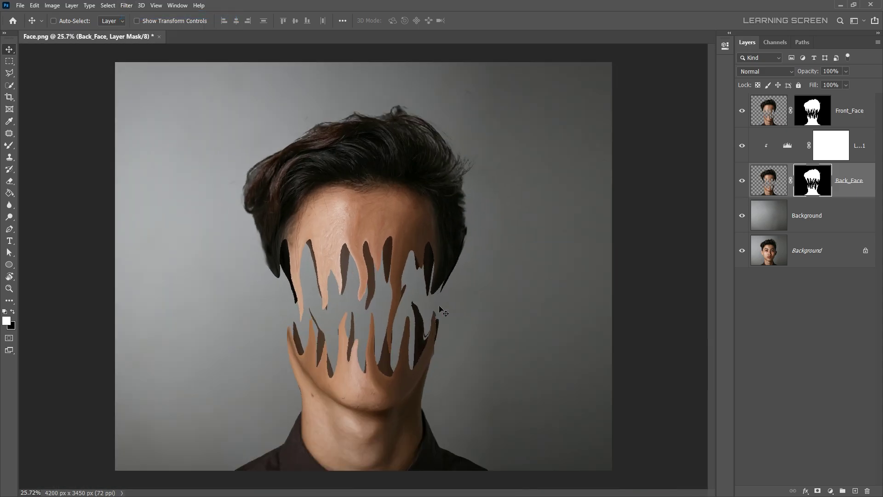
click(773, 115)
scroll(345, 230, up, 10)
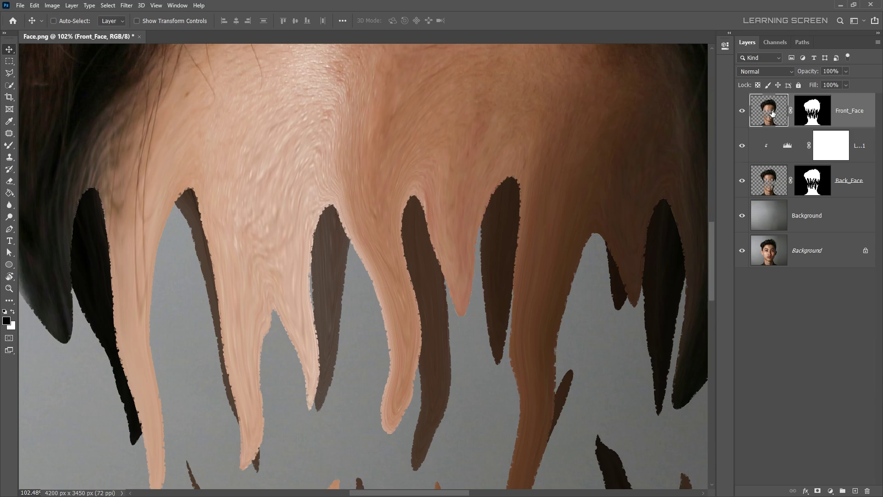
- Give Front_Face a Bevel & Emboss: depth 11%, size 2 px, angle 159°, highlight 67%, shadow 53%
click(806, 492)
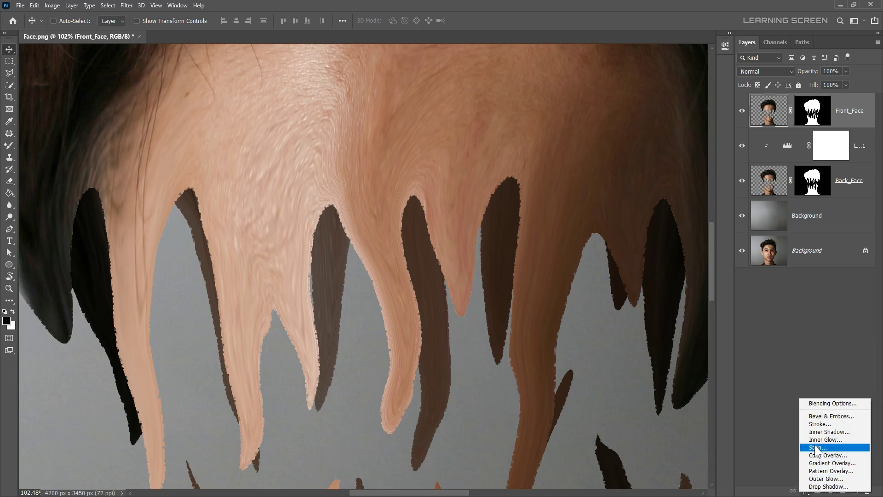
click(823, 416)
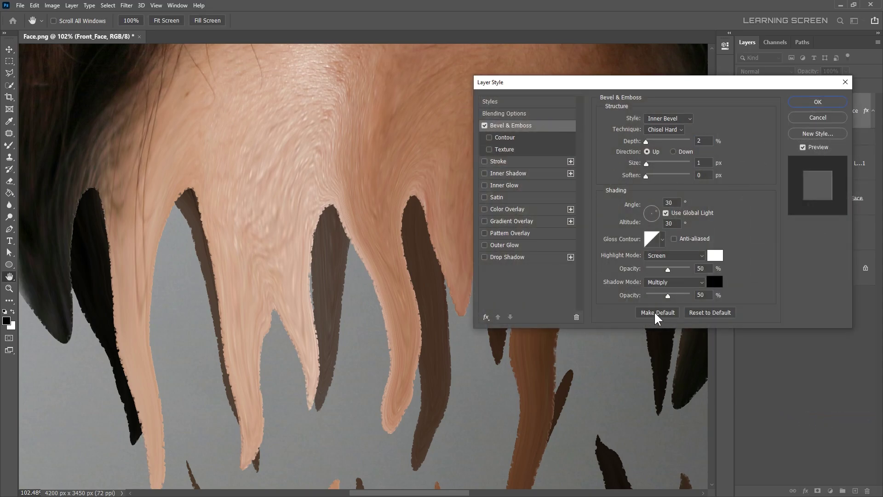
click(699, 314)
drag(651, 141, 643, 166)
click(646, 164)
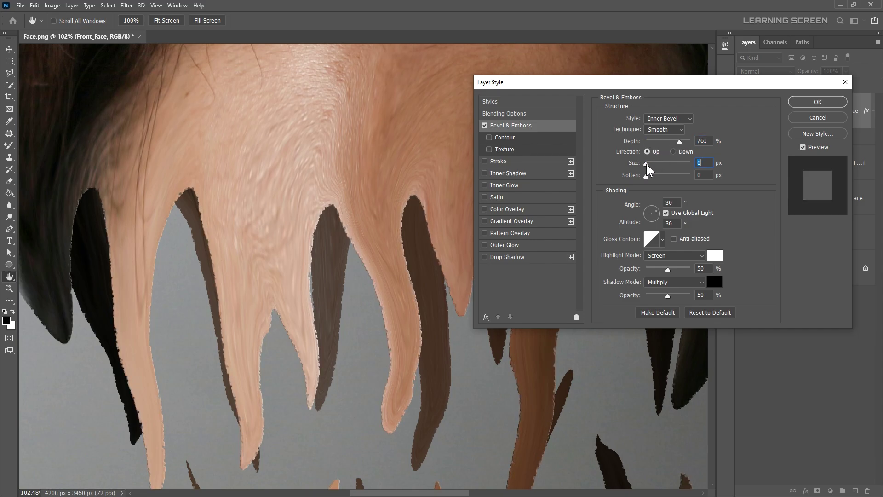
click(647, 212)
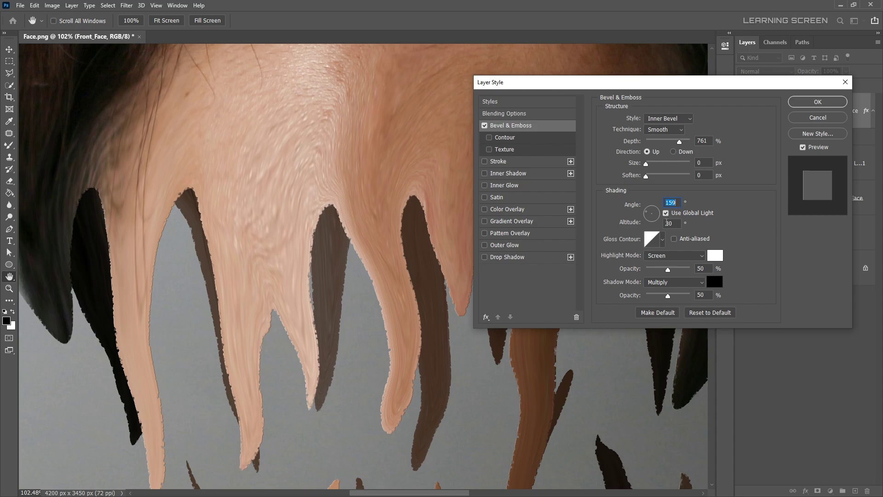
drag(669, 268, 669, 298)
click(701, 163)
text(2)
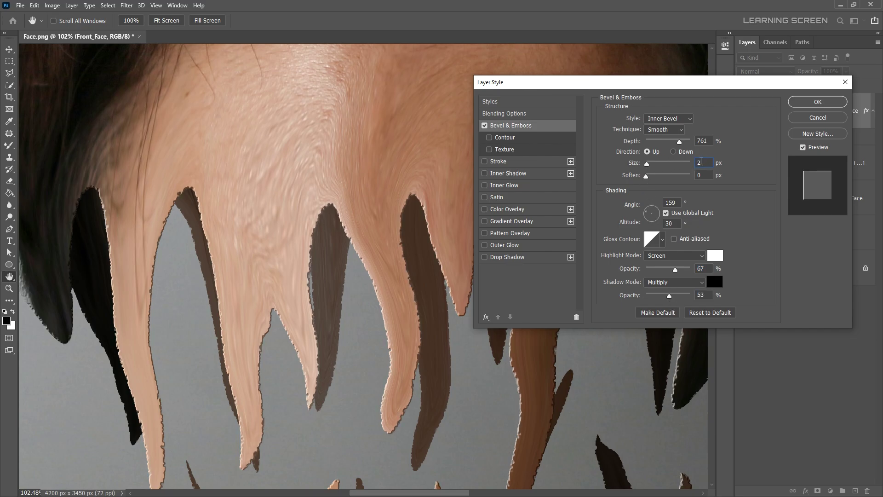